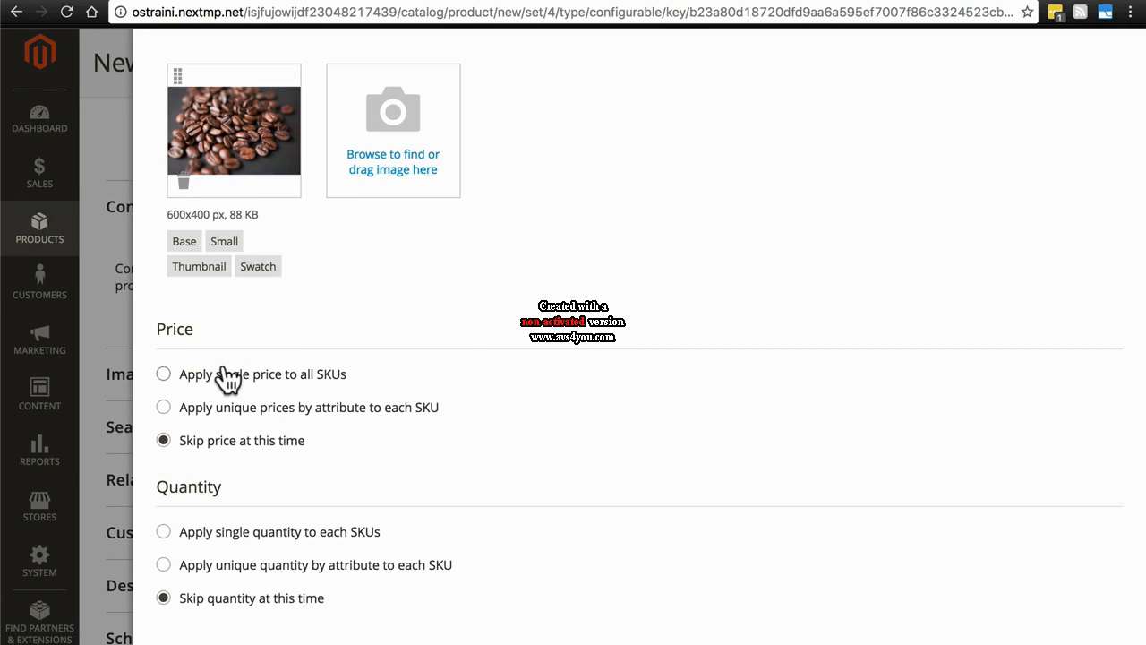
# Apply a single price of $12.99 to all SKUs in the product configurations.
pyautogui.click(163, 374)
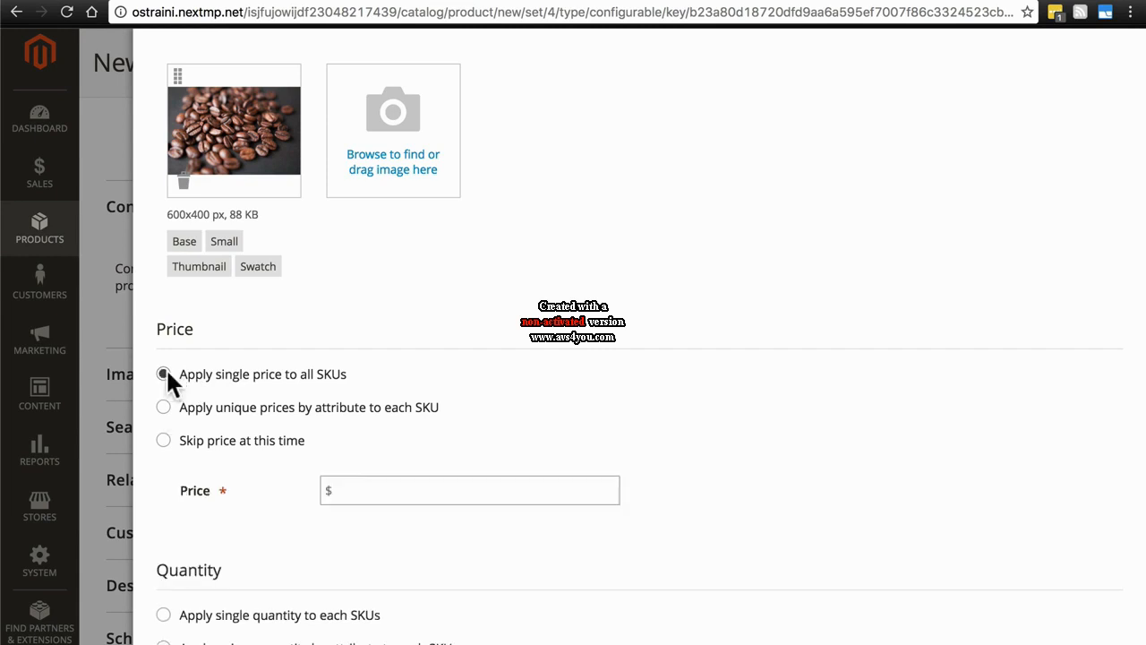
pyautogui.scroll(-2, 457, 326)
pyautogui.click(380, 405)
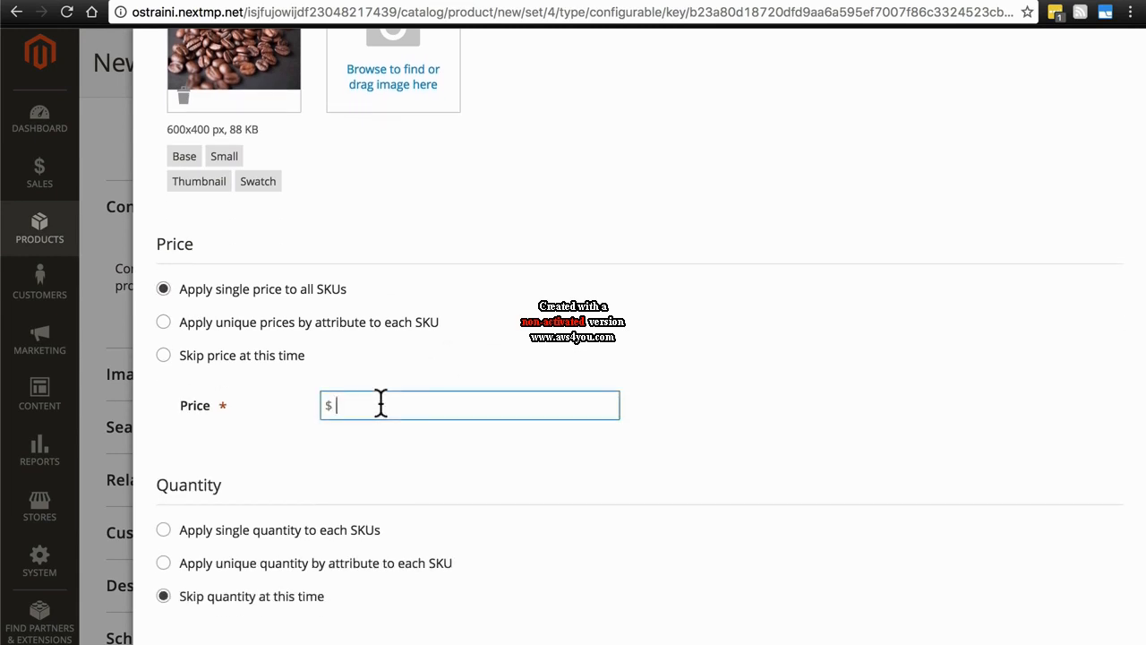
pyautogui.write('12.99')
# Apply unique quantities by the Caffeine? attribute, with 1000 for Decaf and 3000 for Yes.
pyautogui.click(162, 561)
pyautogui.scroll(-2, 415, 573)
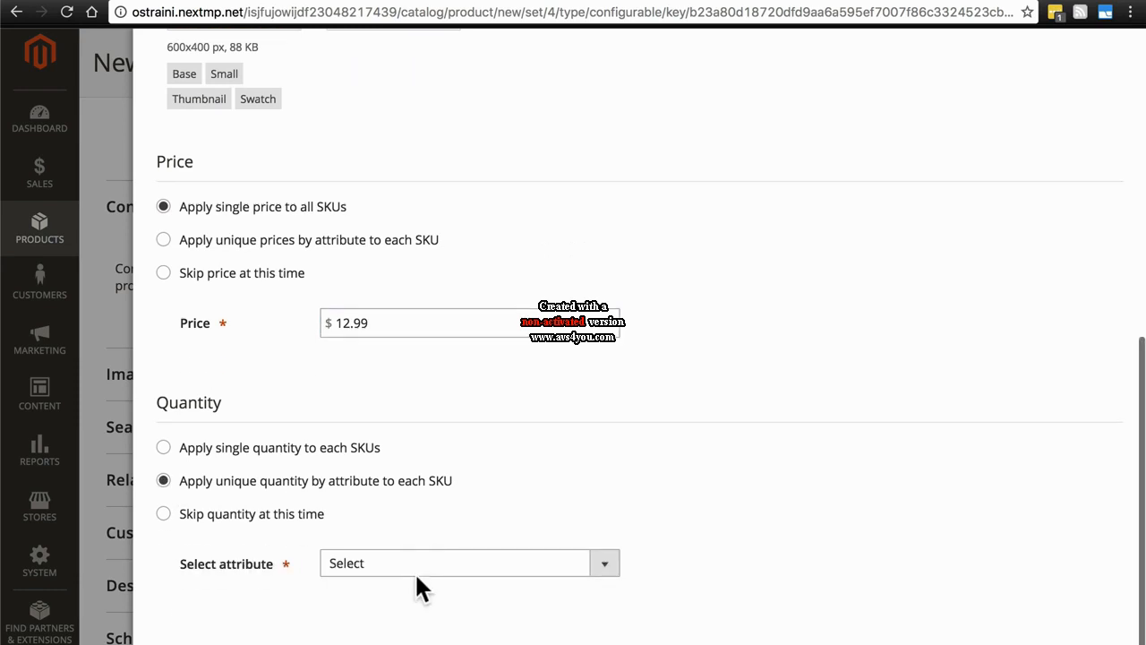
pyautogui.click(383, 564)
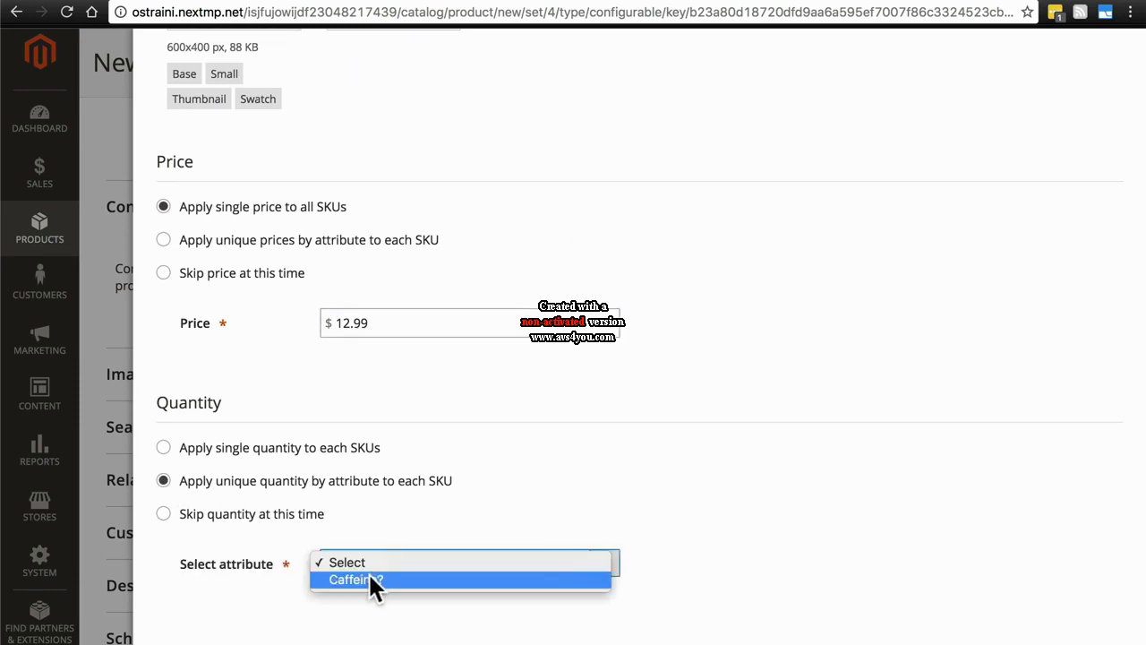
pyautogui.click(365, 579)
pyautogui.scroll(-3, 488, 383)
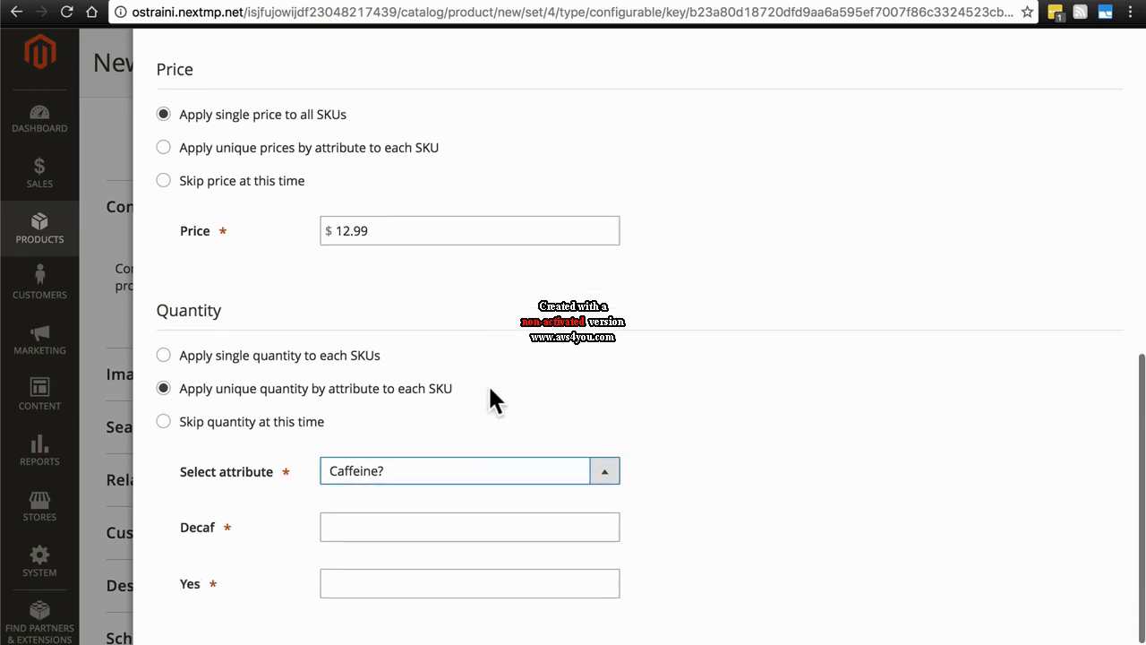
pyautogui.click(391, 506)
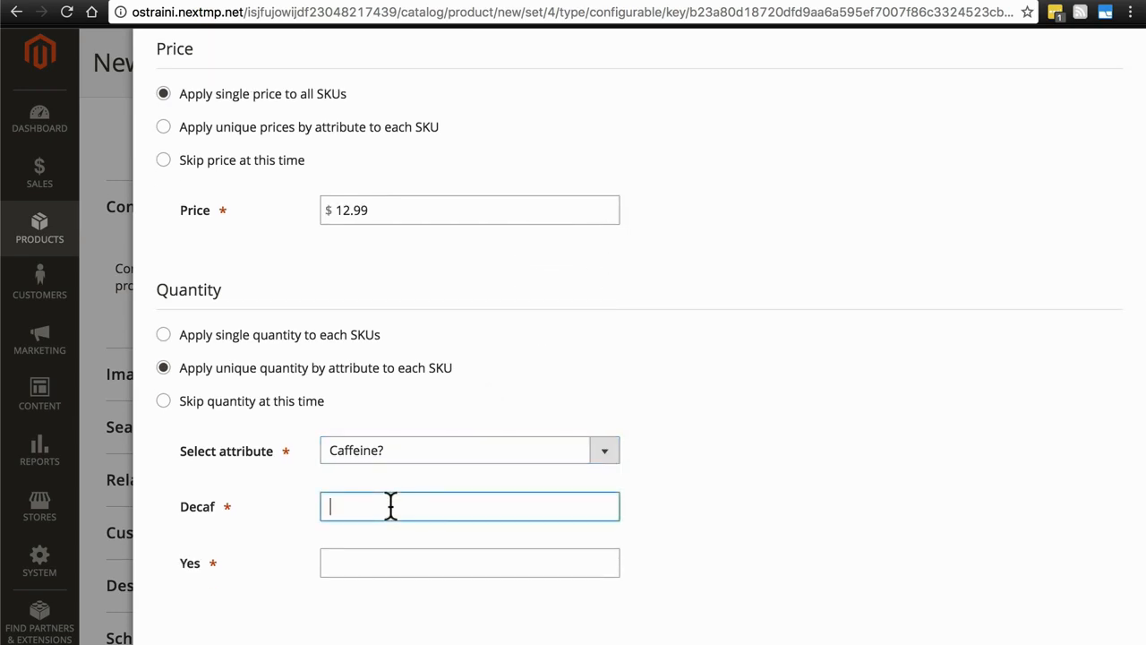
pyautogui.write('1000')
pyautogui.click(367, 564)
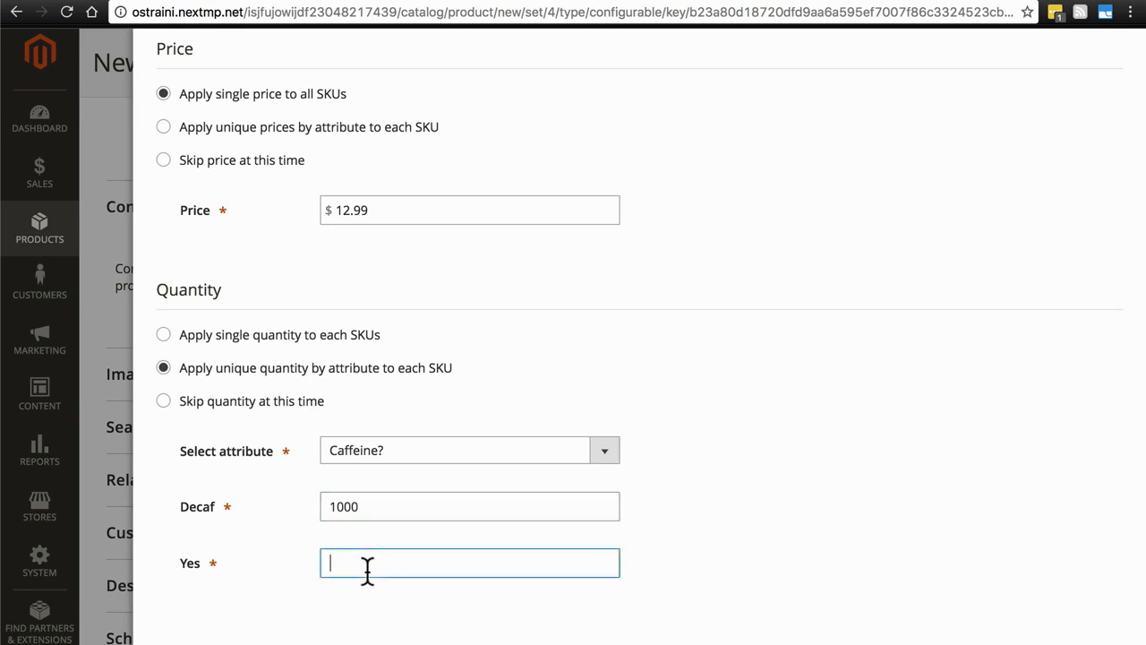
pyautogui.write('3000')
# Proceed through the summary and finish the configuration wizard to generate the Decaf and Yes variations.
pyautogui.scroll(10, 813, 446)
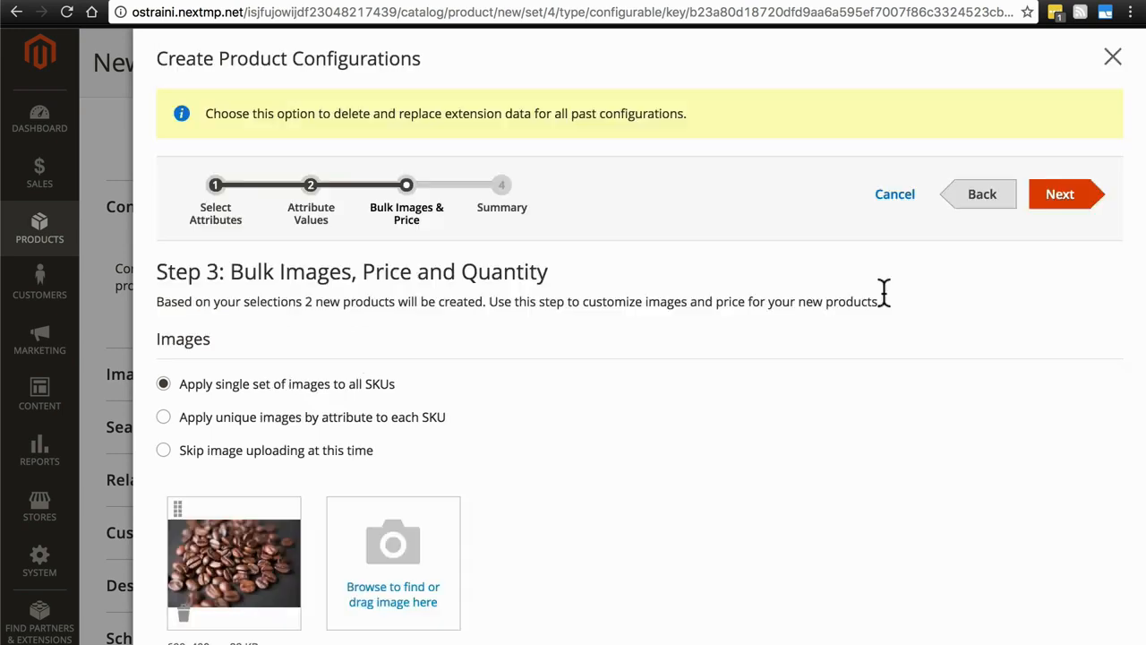
pyautogui.click(1060, 198)
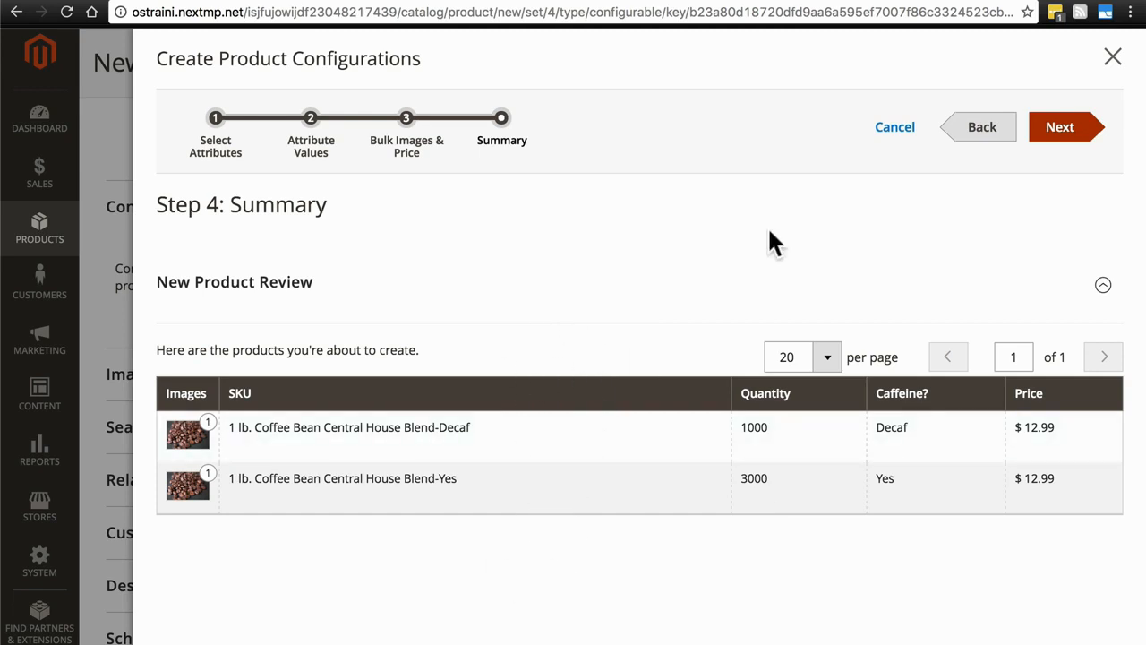
pyautogui.click(1065, 130)
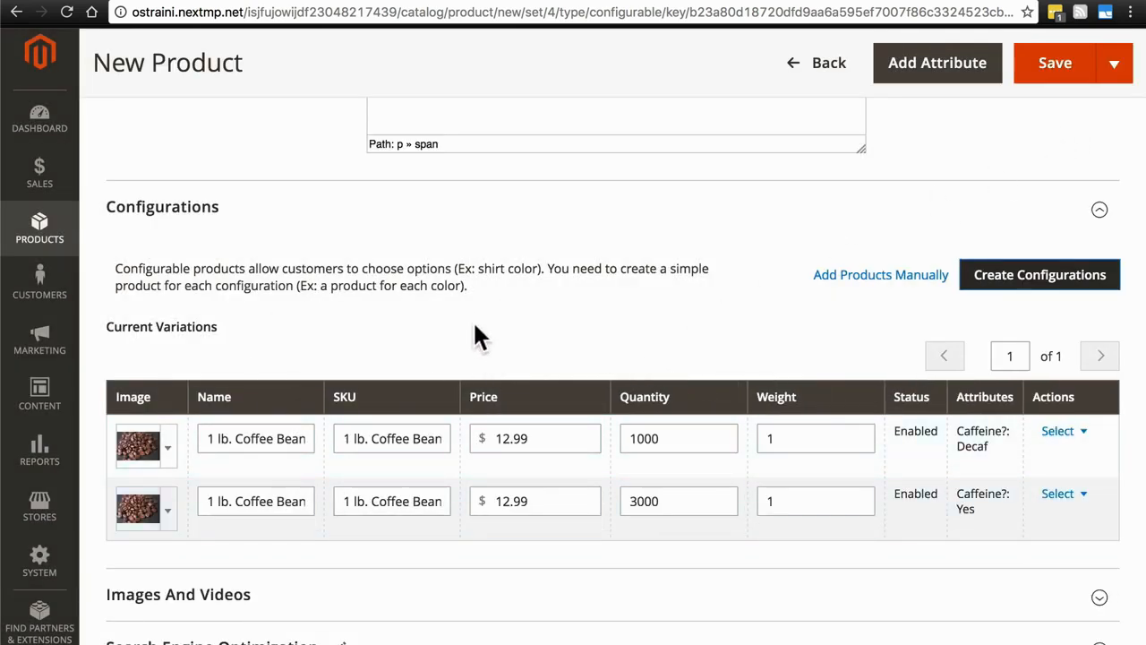
# Upload house-blend.jpg from the Desktop as the product's image under Images And Videos.
pyautogui.scroll(-3, 475, 326)
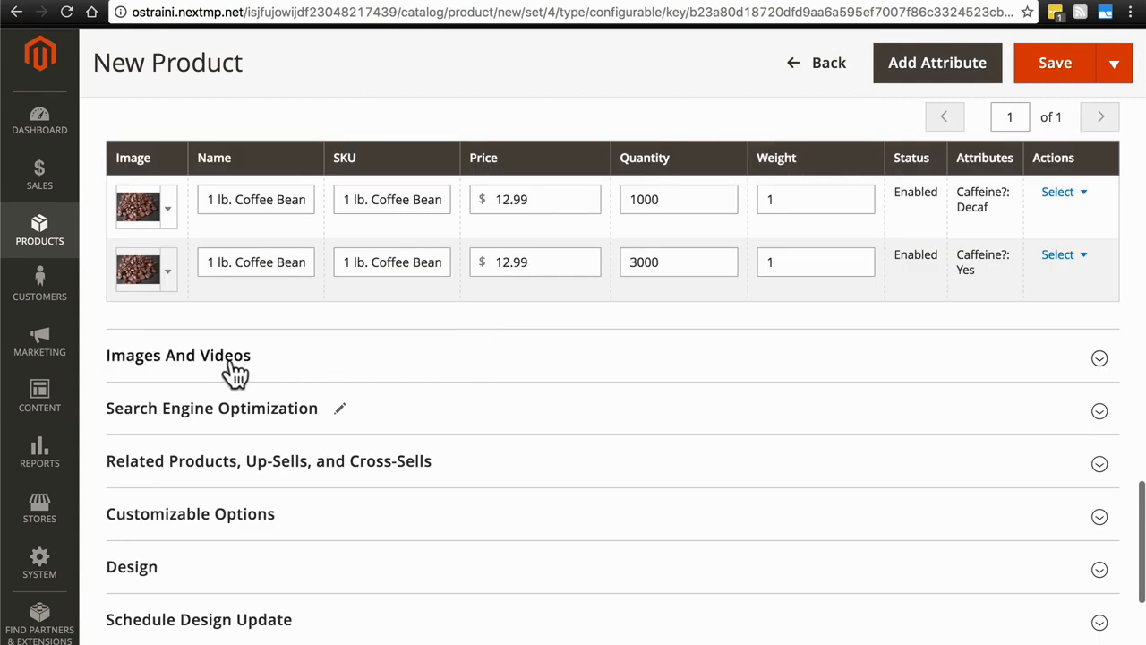
pyautogui.click(278, 362)
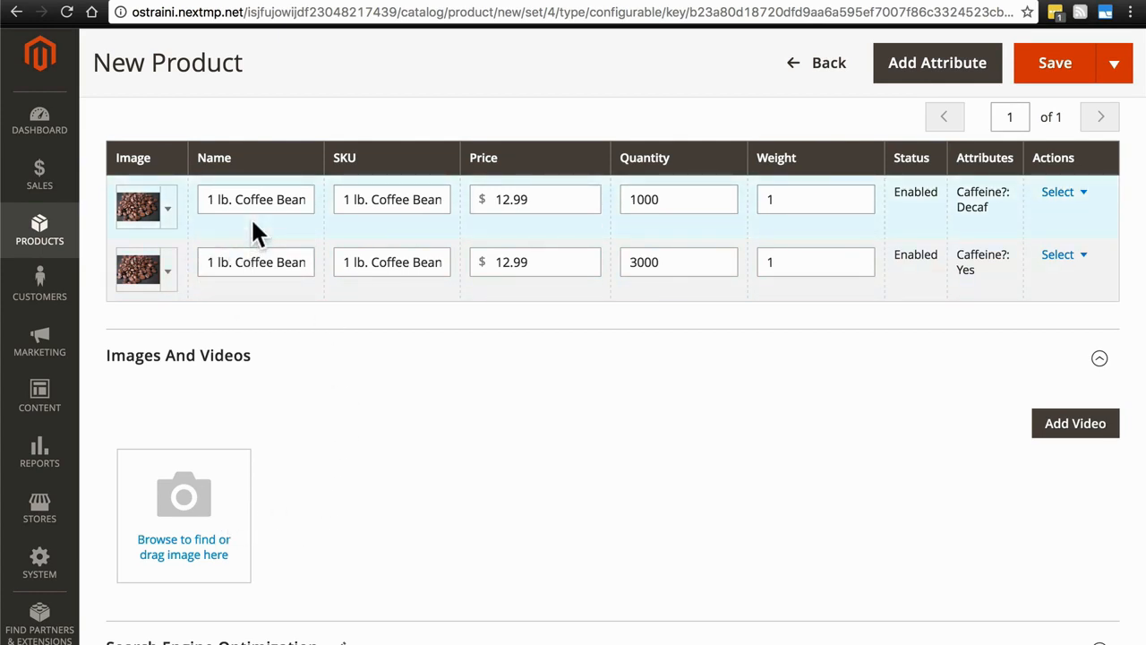
pyautogui.click(185, 495)
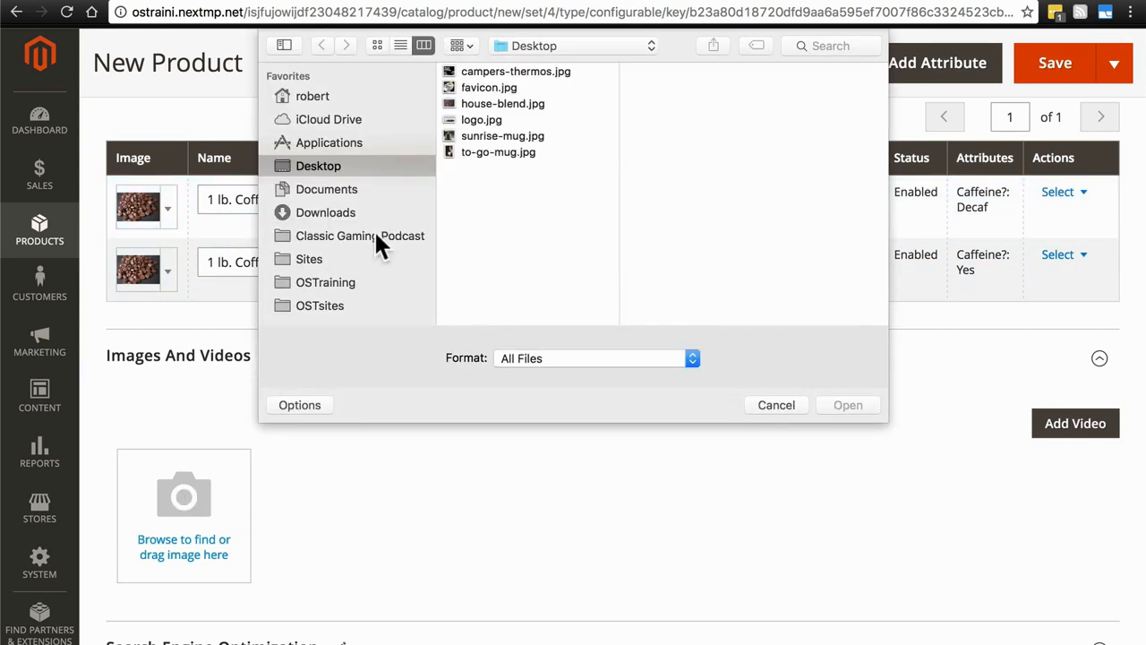
pyautogui.click(510, 103)
pyautogui.click(857, 408)
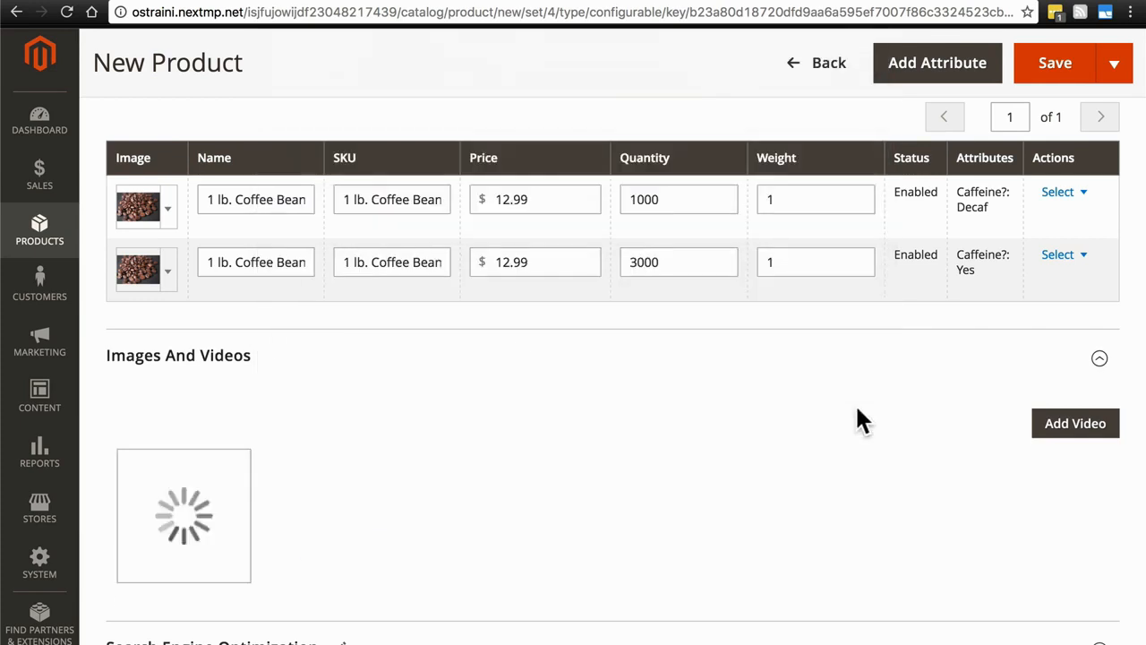
# Set the product's search engine optimization URL key to house-blend.
pyautogui.scroll(-5, 511, 353)
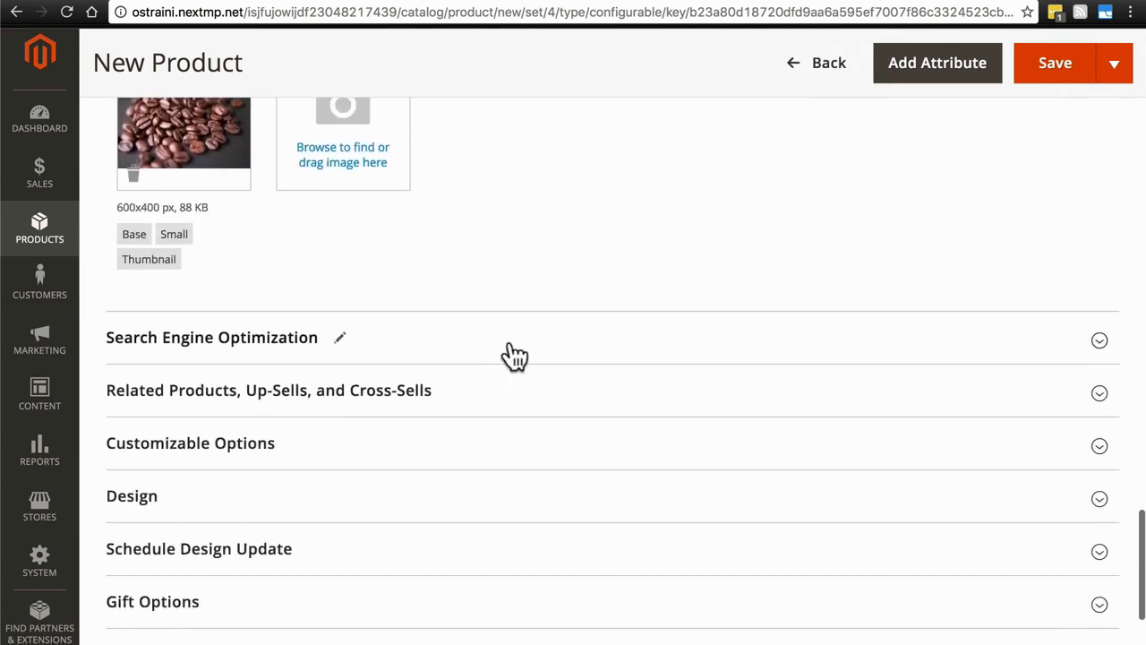
pyautogui.click(511, 353)
pyautogui.scroll(-1, 515, 356)
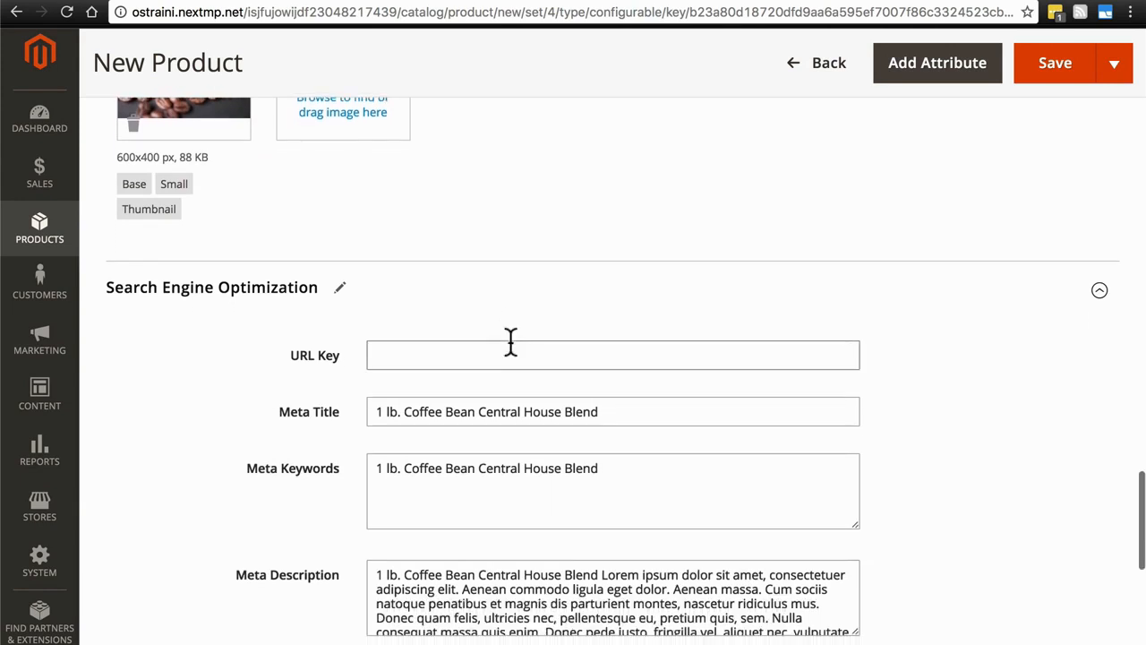
pyautogui.click(486, 357)
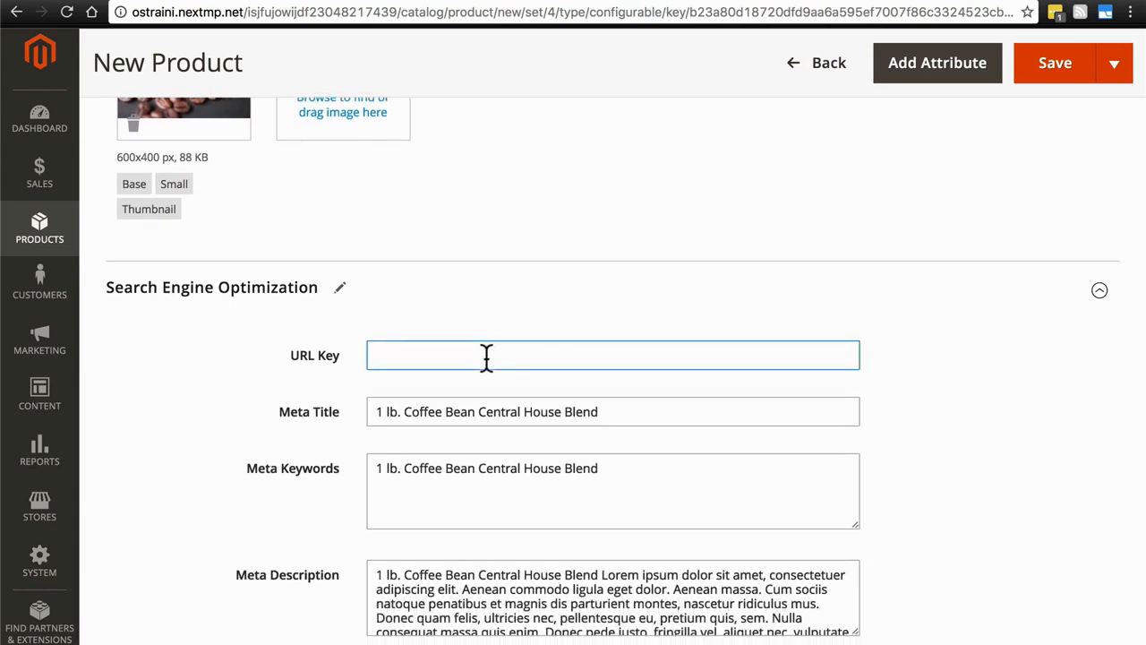
pyautogui.write('house-blend')
# Change the meta keywords to "Coffee Bean Central House Blend, coffee" and trim the meta description so it ends at "Aenean massa.".
pyautogui.scroll(-2, 409, 268)
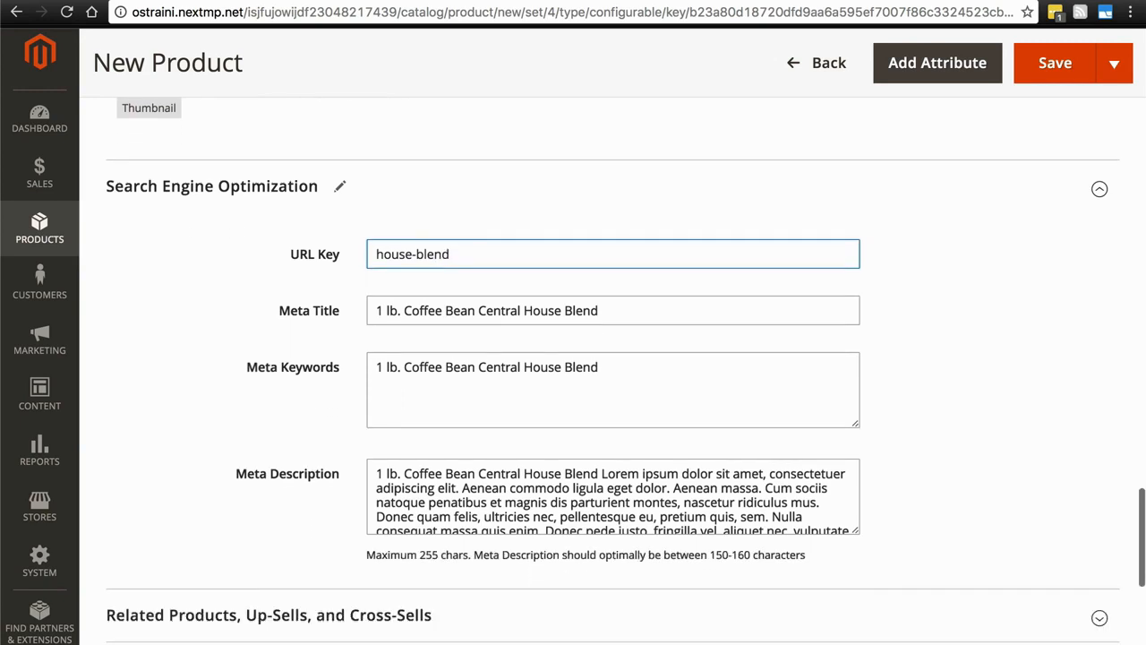
pyautogui.click(635, 367)
pyautogui.moveTo(402, 373); pyautogui.dragTo(349, 371)
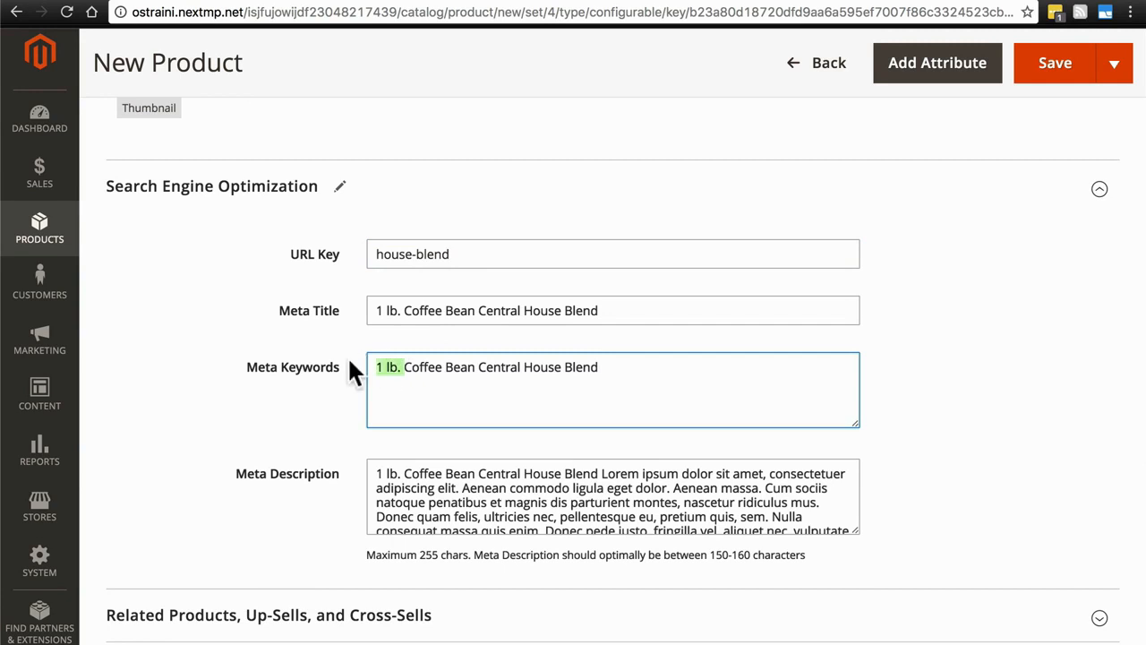
pyautogui.press('BackSpace')
pyautogui.click(571, 367)
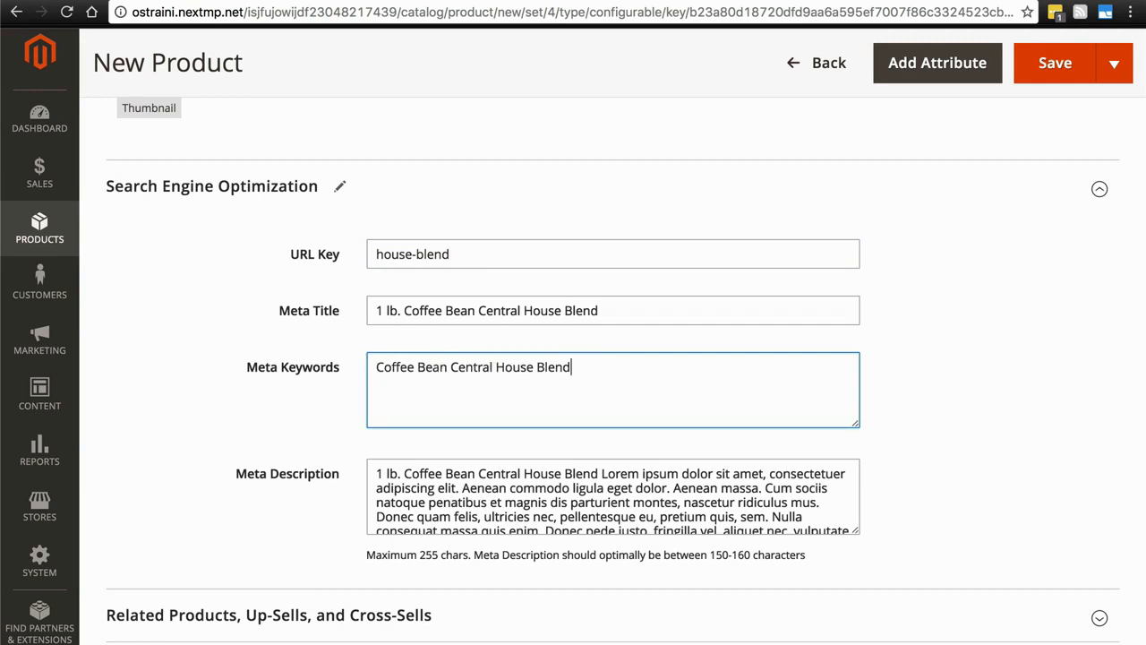
pyautogui.write(', coffee')
pyautogui.scroll(-2, 430, 417)
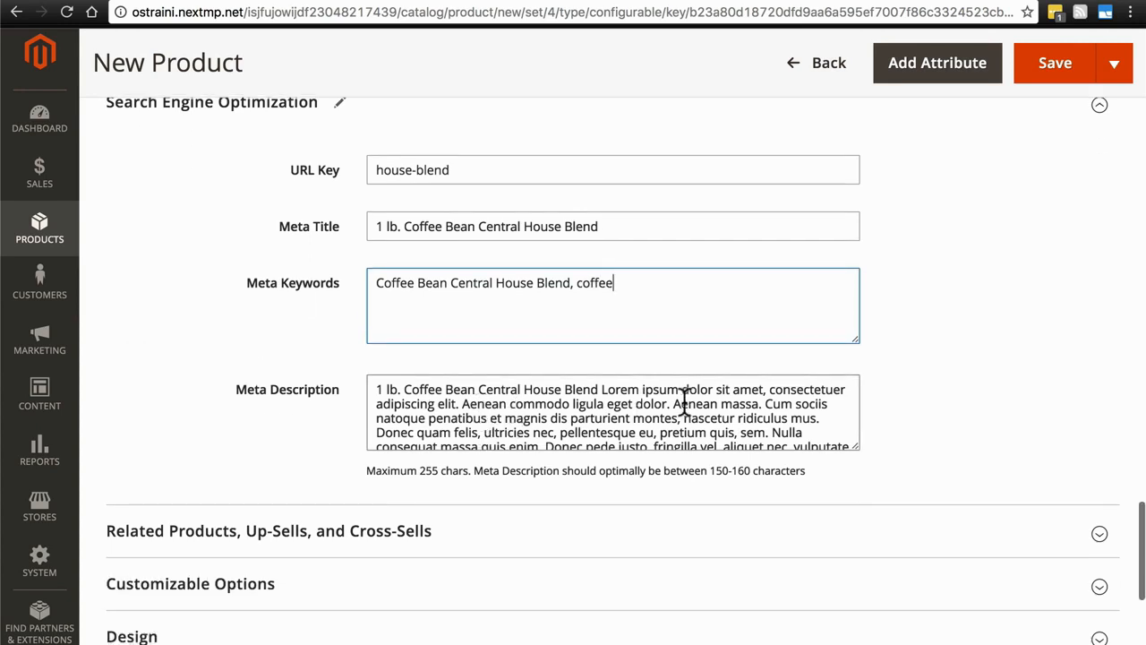
pyautogui.scroll(-5, 280, 353)
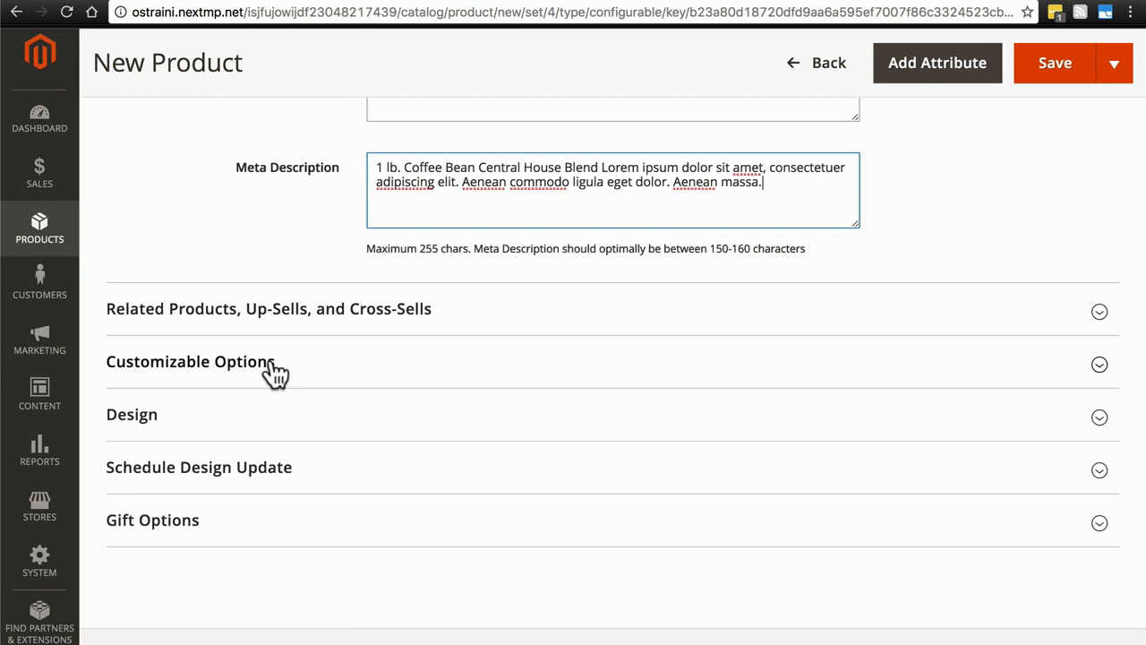
# Review the product's SEO fields, current variations and Customizable Options section.
pyautogui.scroll(10, 273, 367)
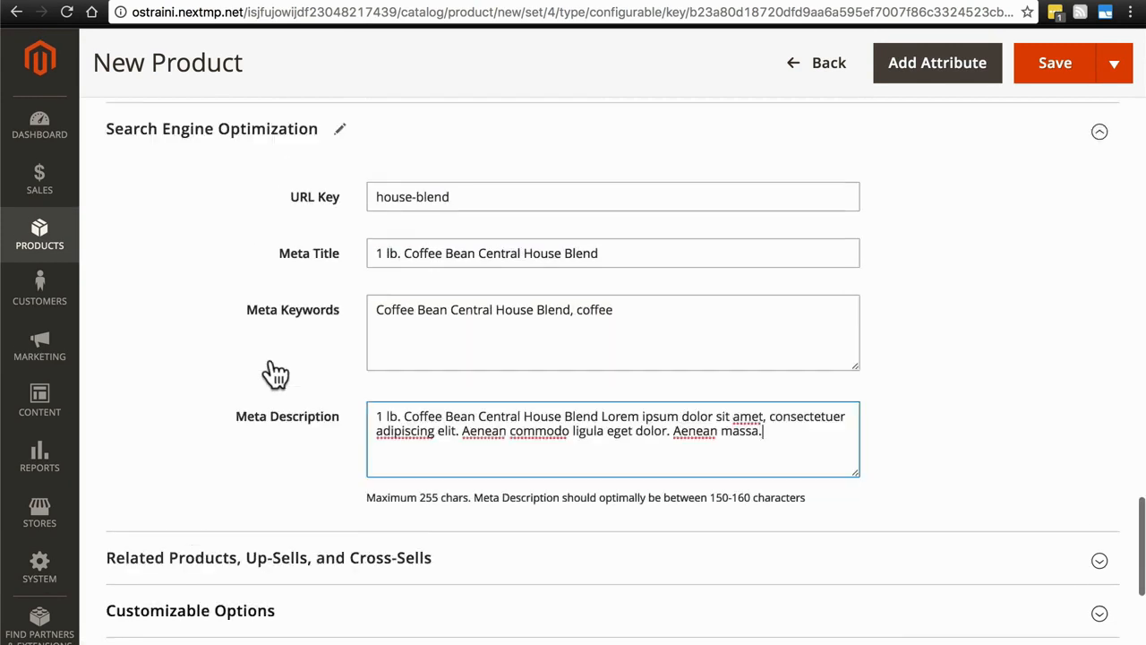
pyautogui.scroll(5, 273, 367)
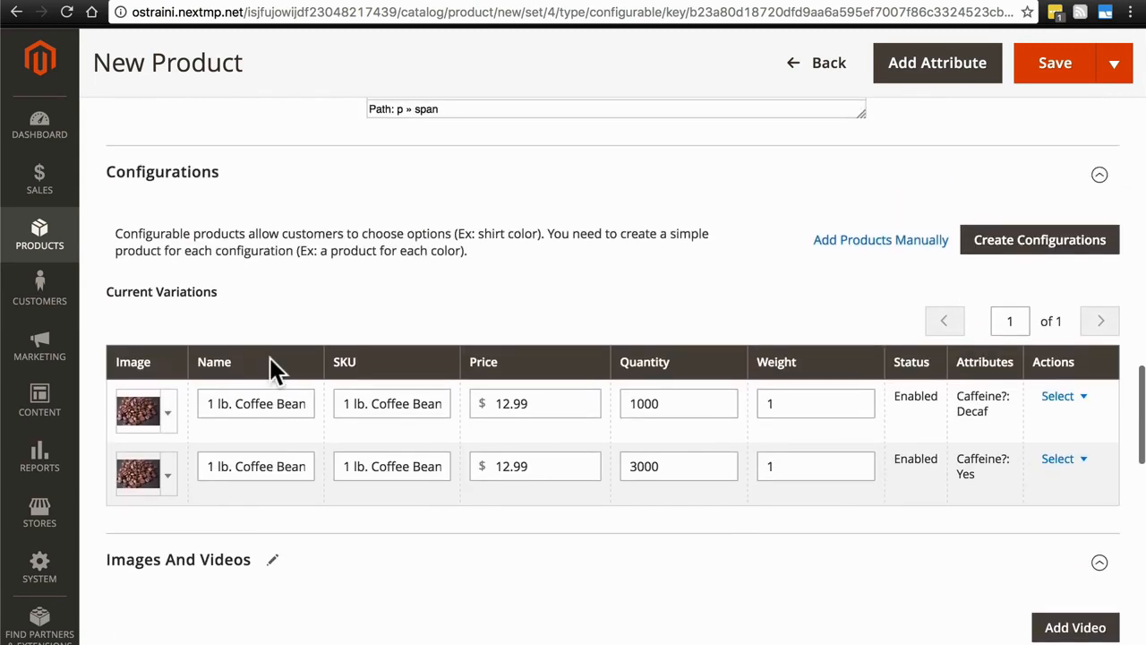
pyautogui.scroll(-1, 217, 208)
pyautogui.scroll(-15, 217, 200)
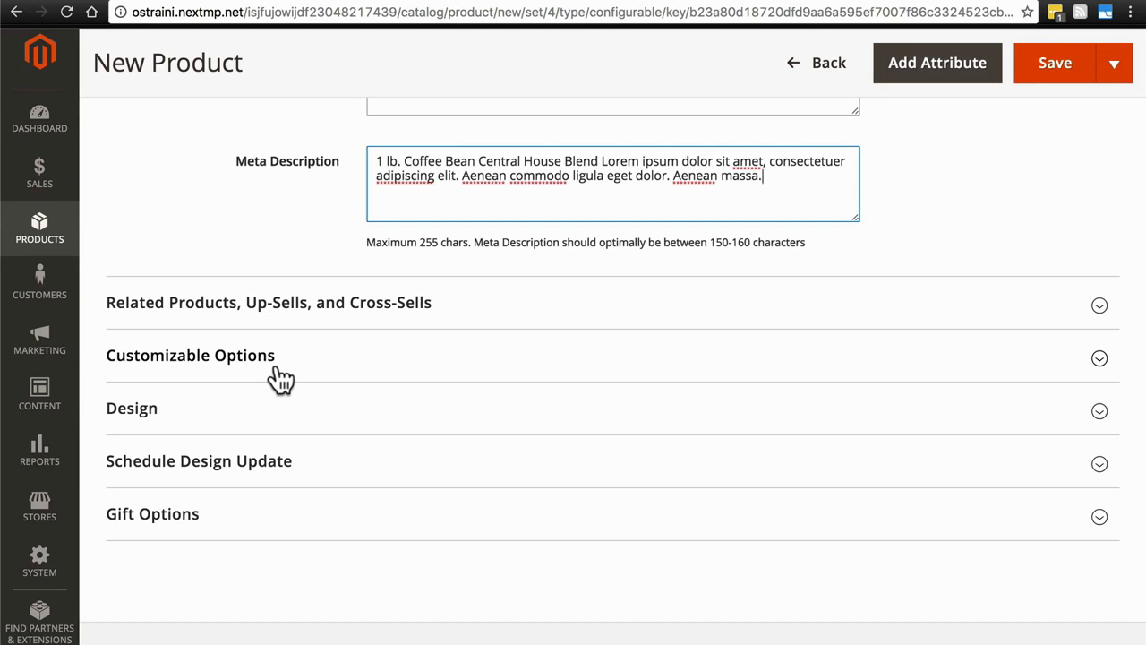
pyautogui.click(277, 368)
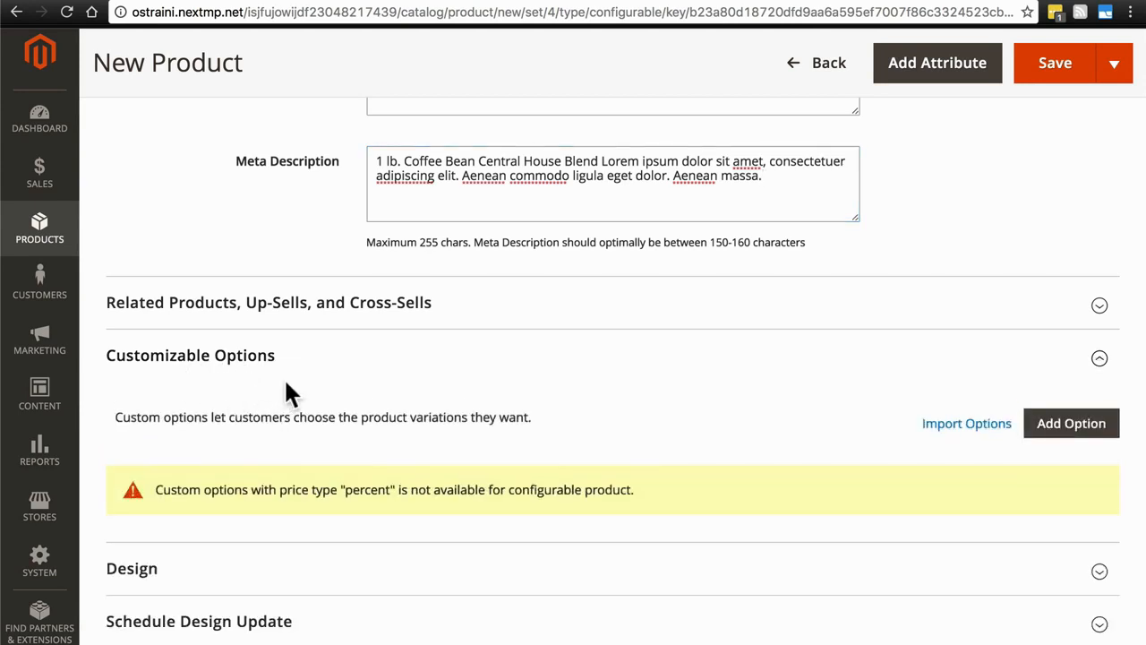
pyautogui.click(284, 374)
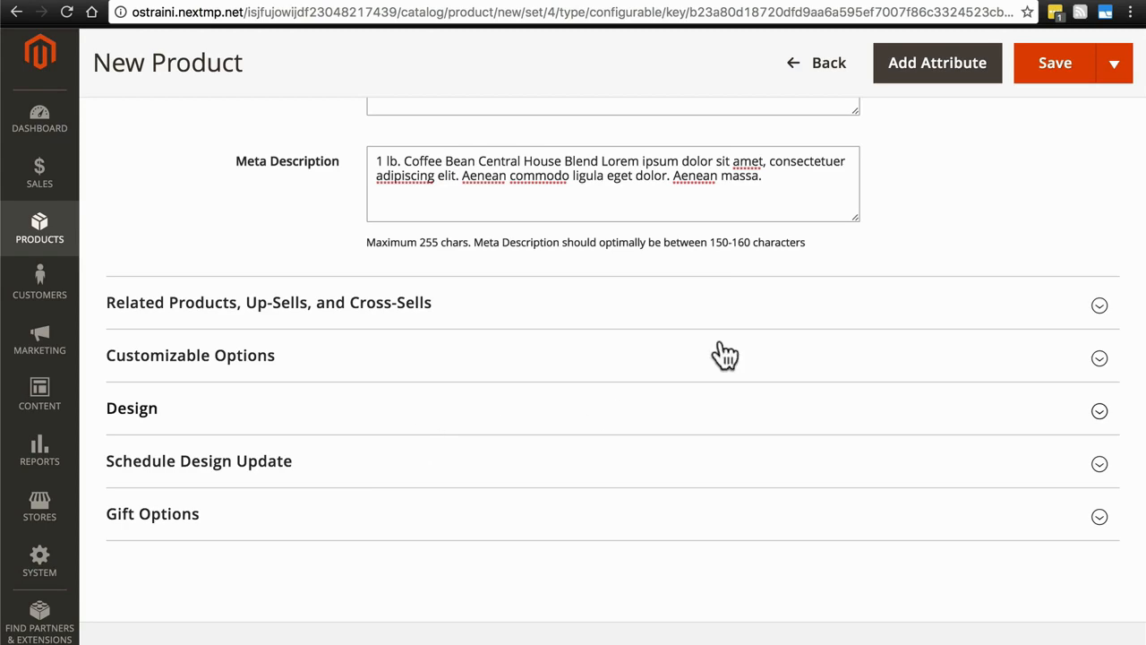
# Save the product, adding its configurable attributes to a new attribute set based on the current one, named Coffee.
pyautogui.click(1054, 65)
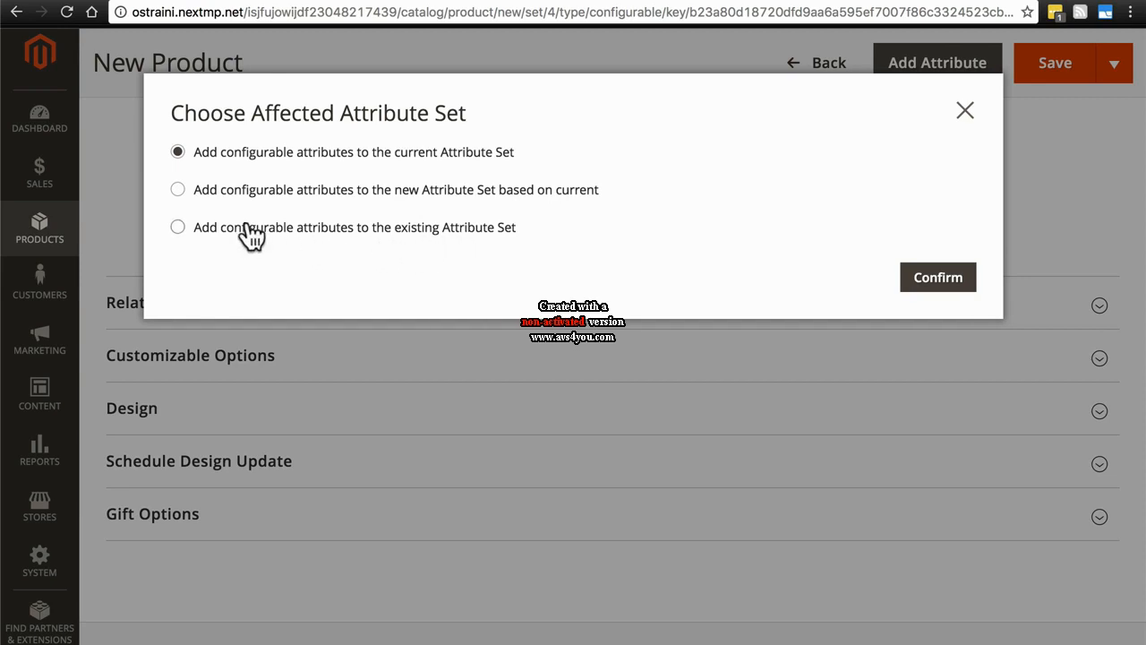
pyautogui.click(178, 190)
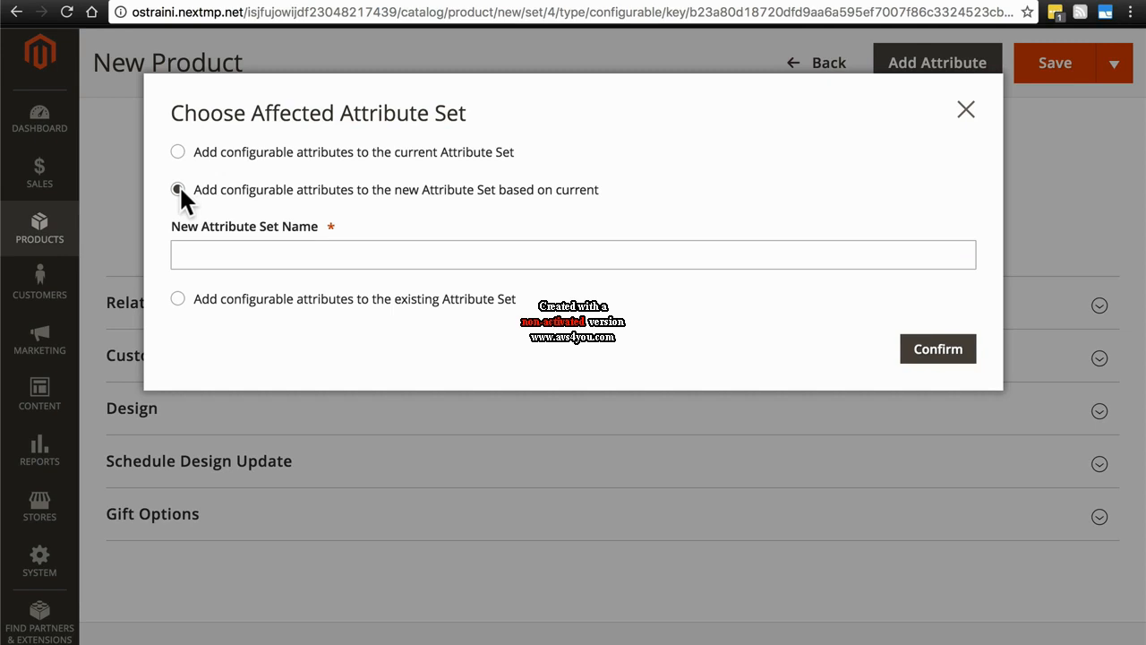
pyautogui.click(222, 266)
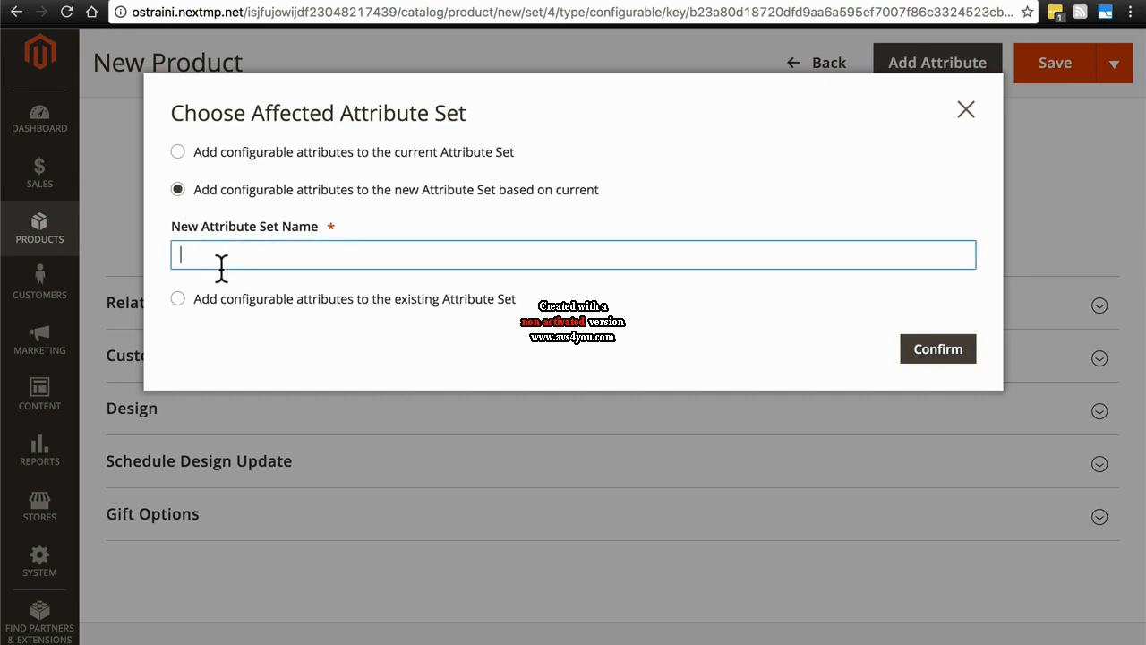
pyautogui.write('Coffee')
pyautogui.click(943, 355)
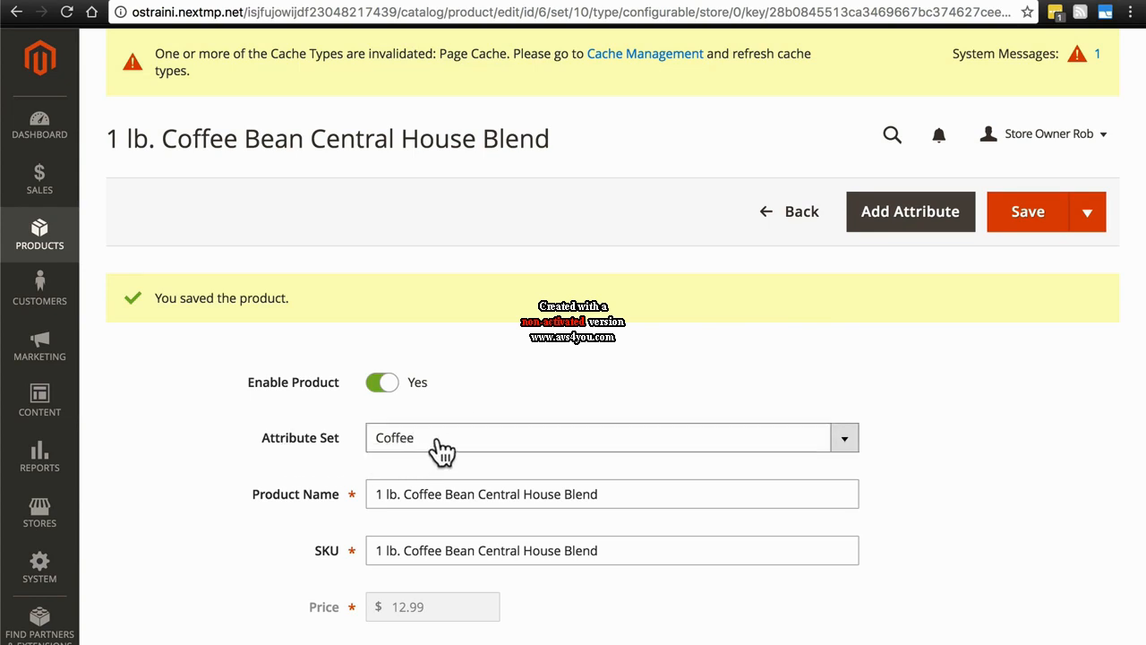
# Look over the saved product's attribute set, stock, weight, category and visibility settings.
pyautogui.scroll(-10, 299, 409)
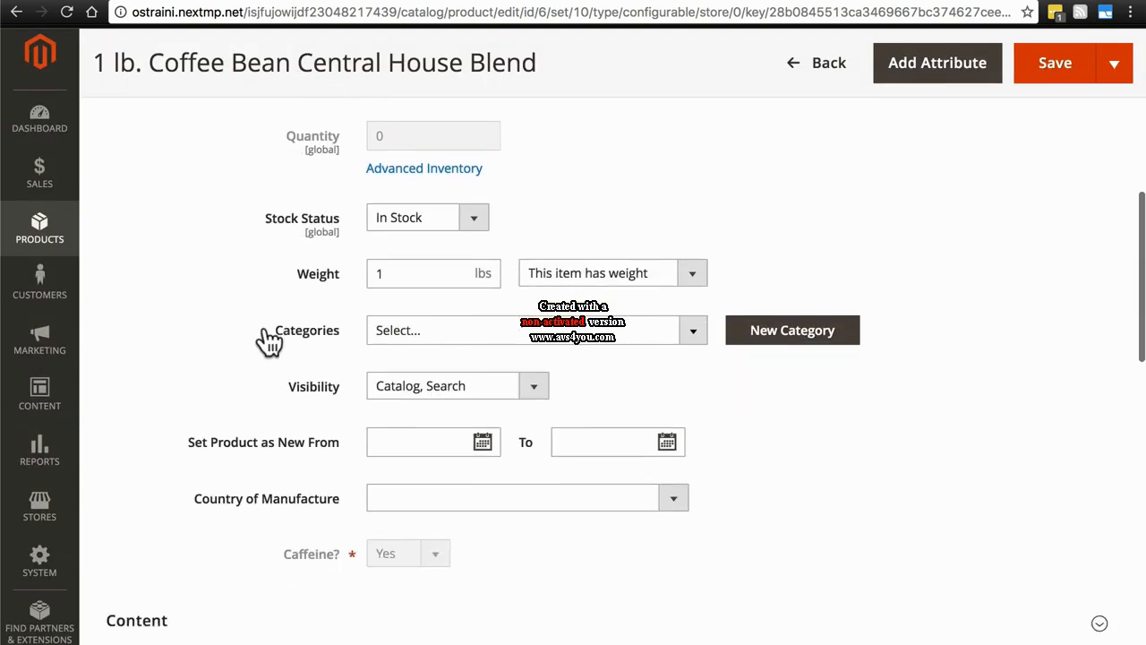
pyautogui.scroll(-2, 269, 340)
pyautogui.scroll(15, 268, 340)
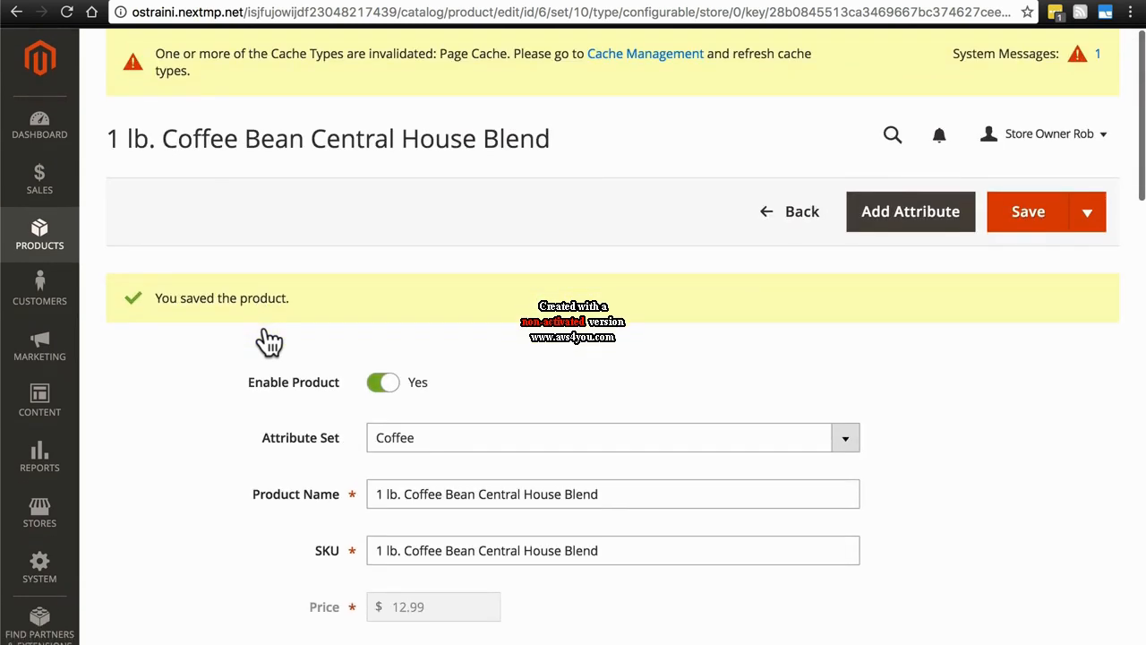
# Refresh the invalidated Page Cache type in Cache Management.
pyautogui.click(646, 55)
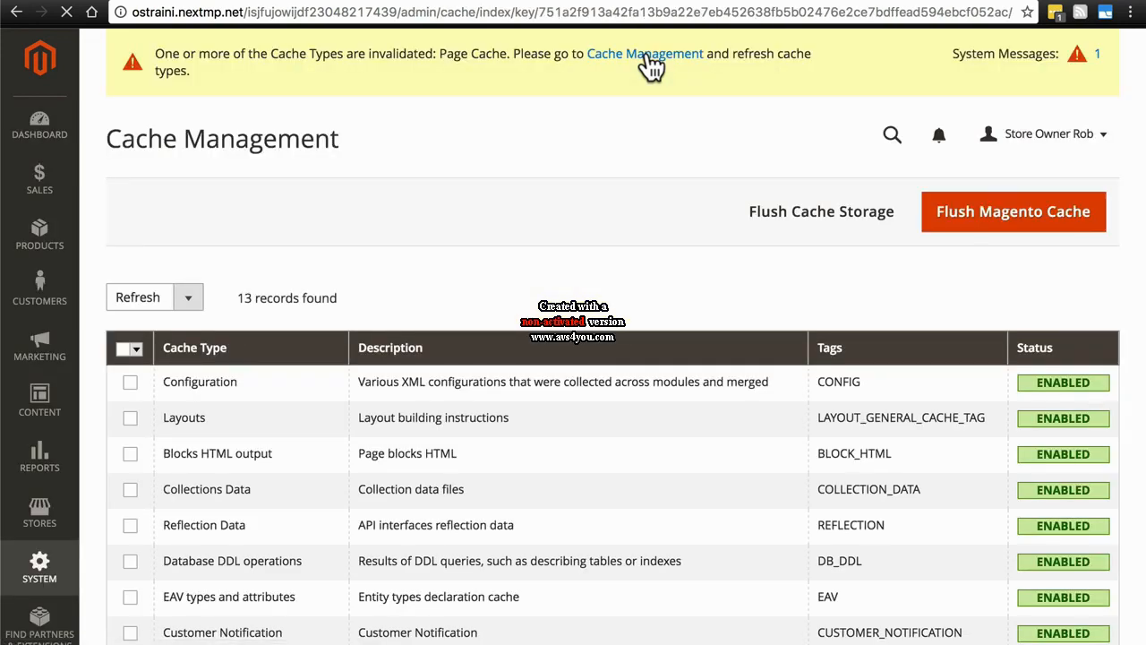
pyautogui.scroll(-5, 551, 267)
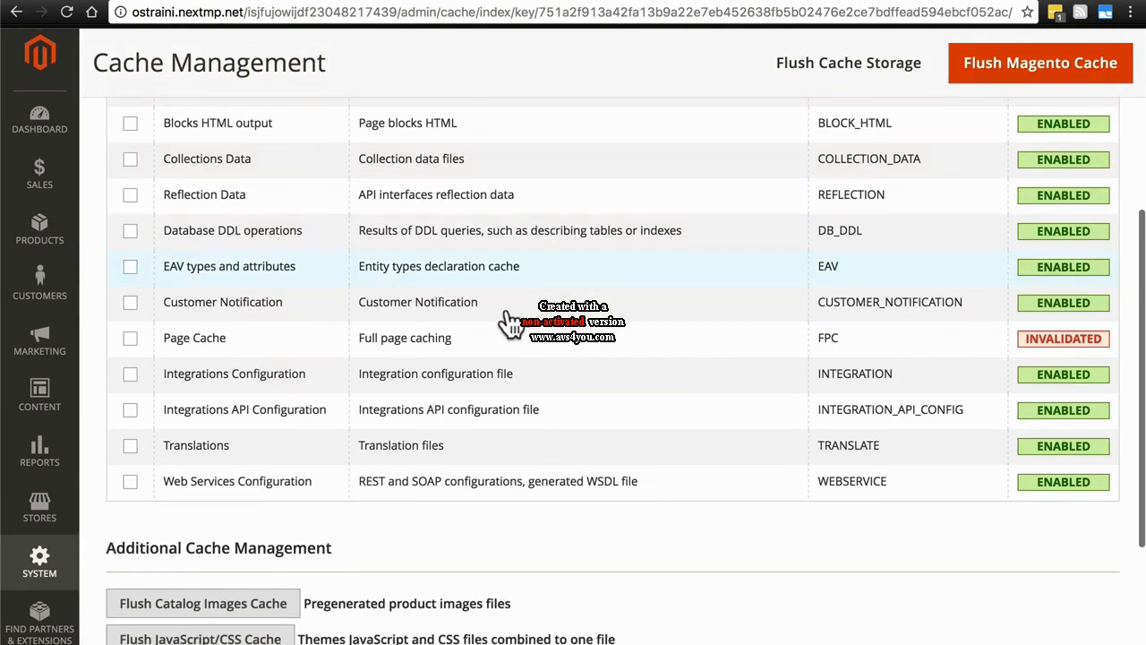
pyautogui.click(130, 338)
pyautogui.scroll(3, 273, 351)
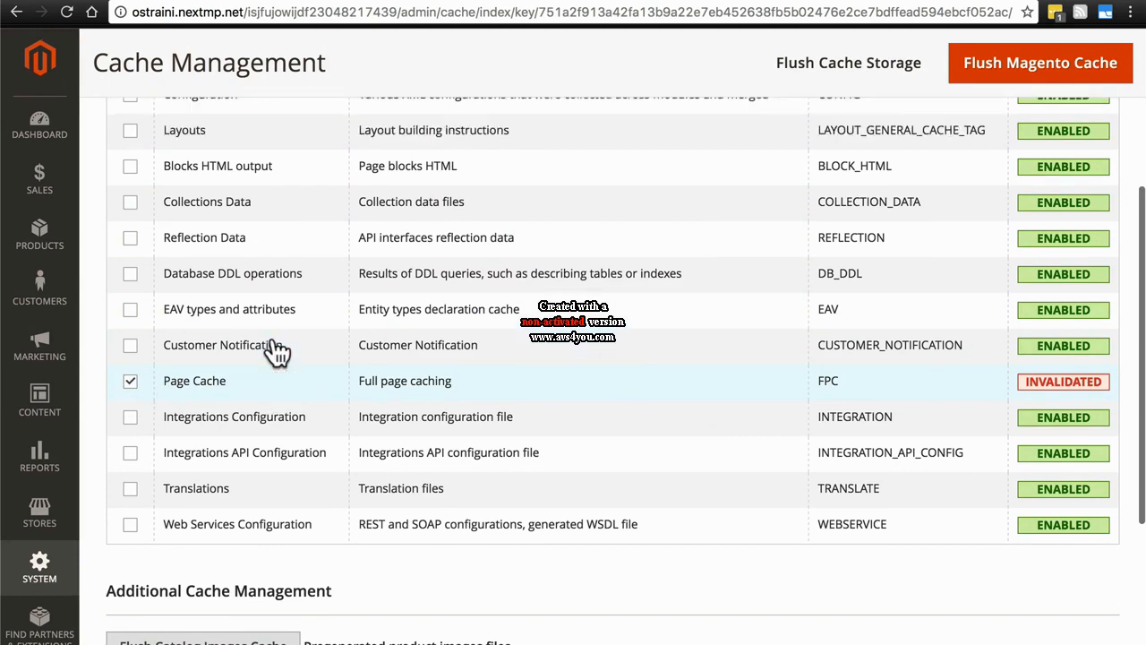
pyautogui.click(247, 230)
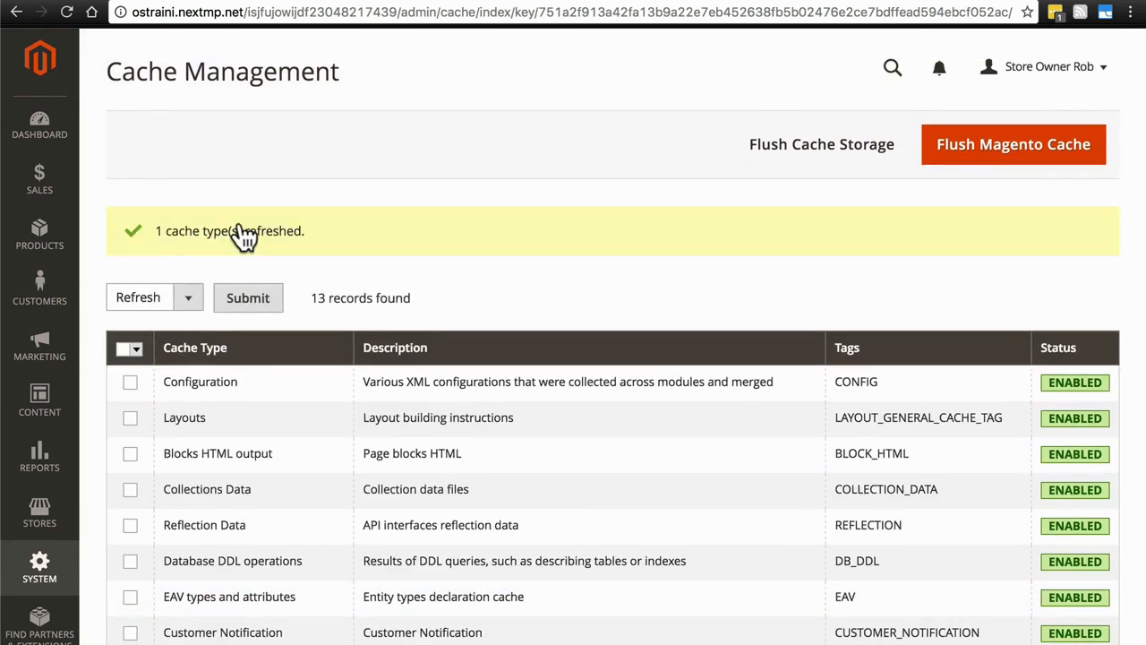
# Open the store's Customer View in a new browser tab.
pyautogui.click(1065, 78)
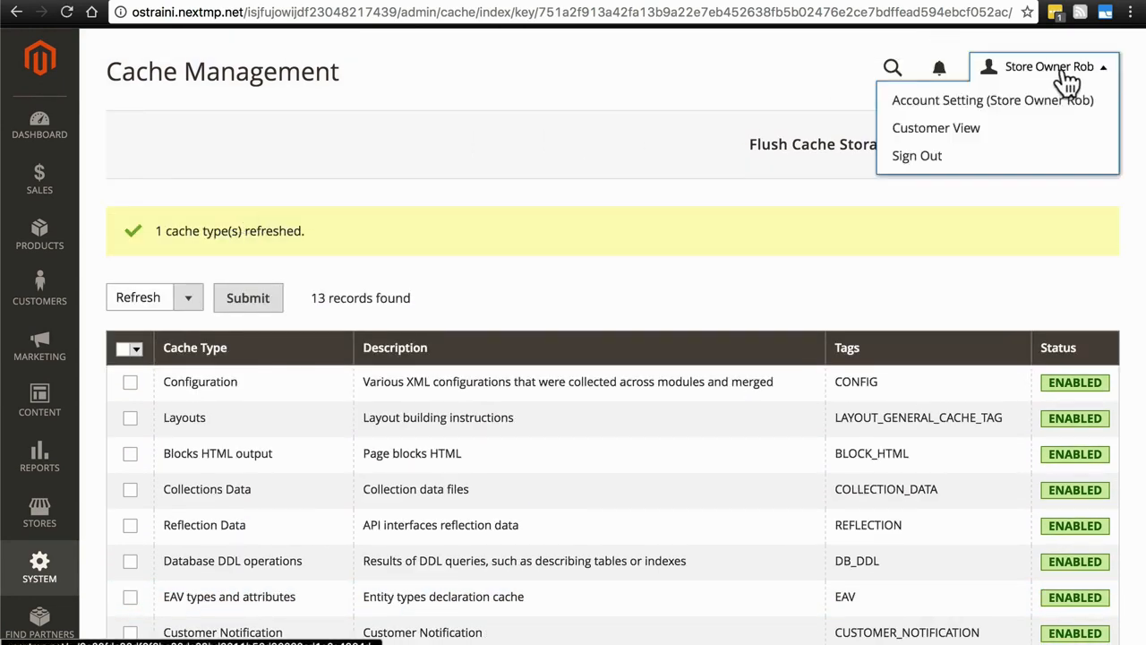
pyautogui.rightClick(940, 131)
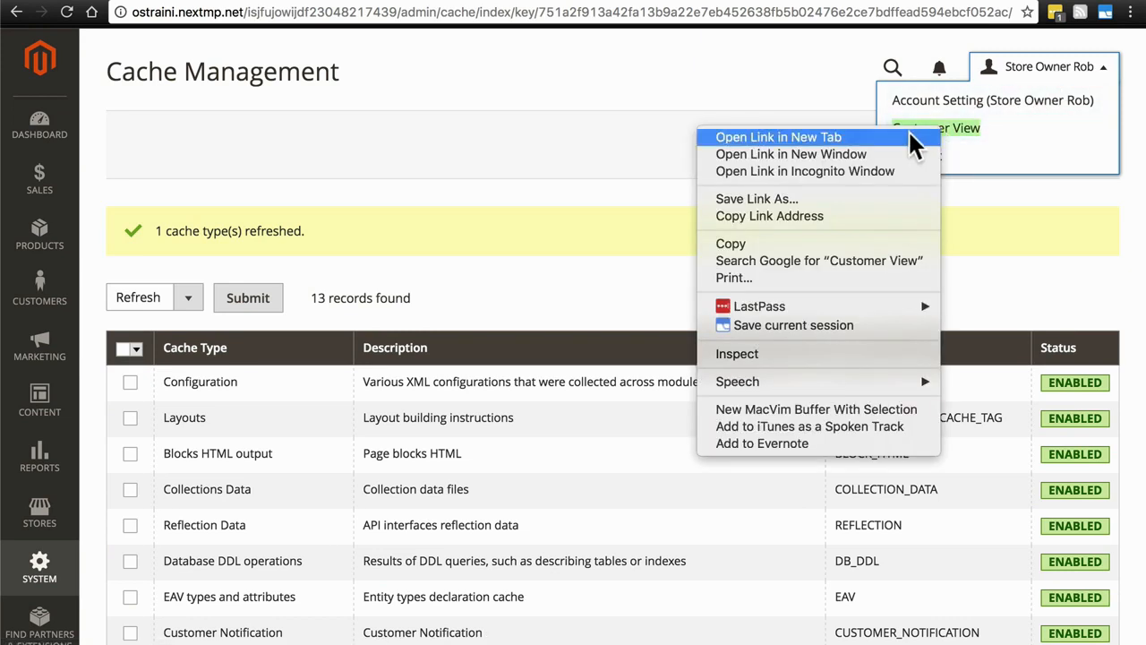
pyautogui.click(908, 129)
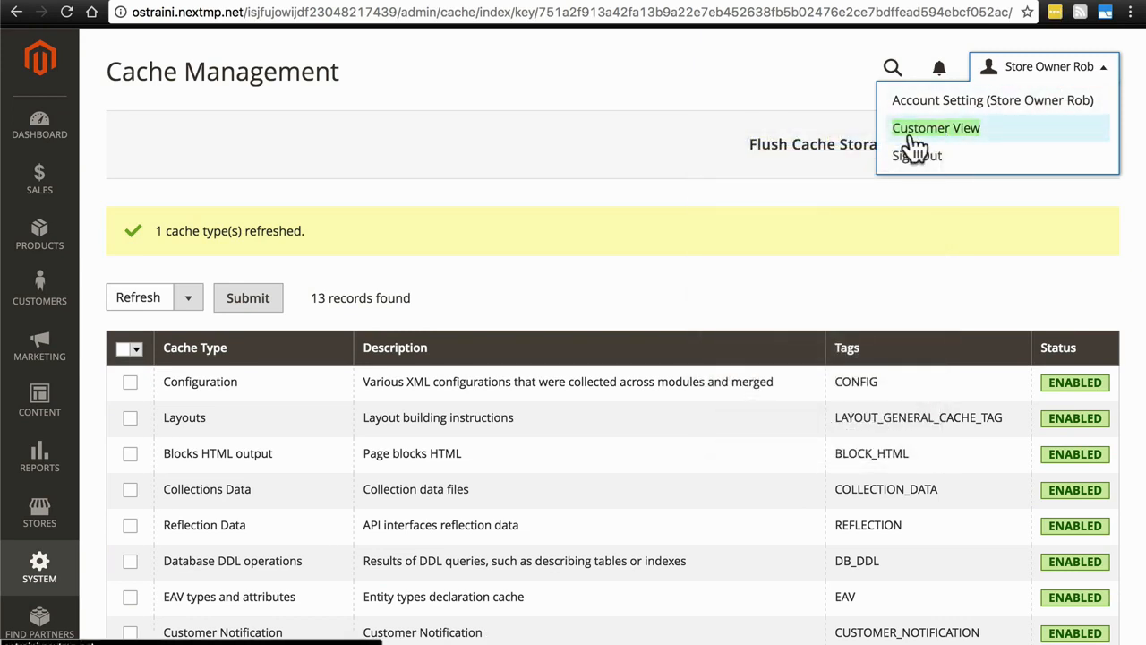
pyautogui.click(915, 134)
# Search the storefront for "coffee" and open the 1 lb. Coffee Bean Central House Blend product page.
pyautogui.click(949, 105)
pyautogui.write('coff')
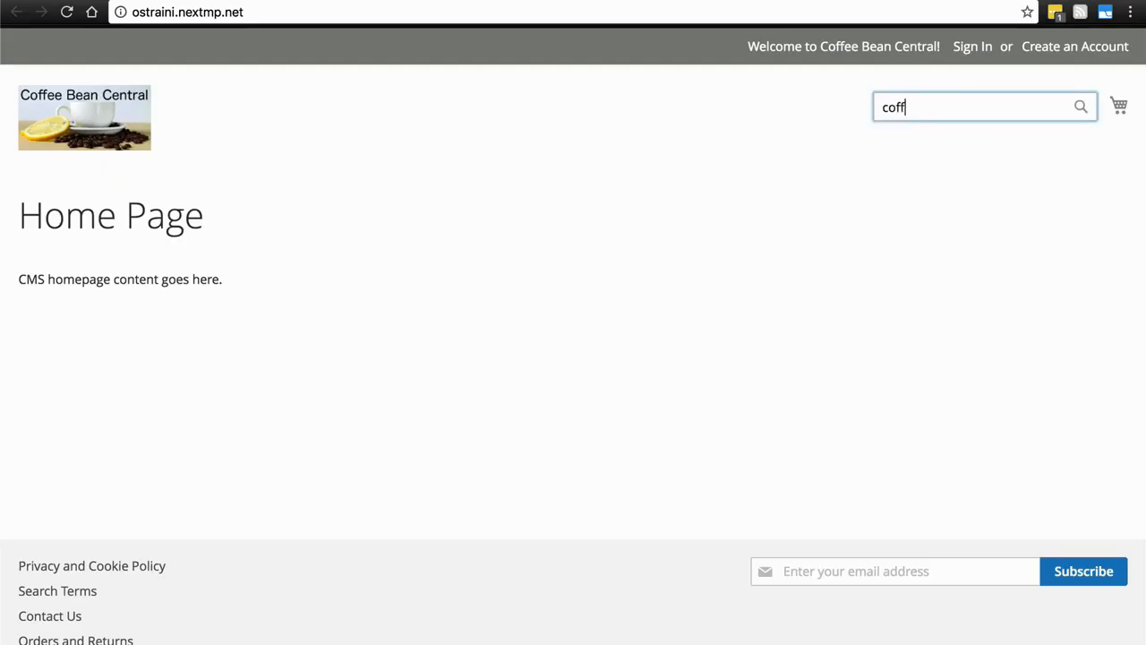
pyautogui.write('ee')
pyautogui.press('Return')
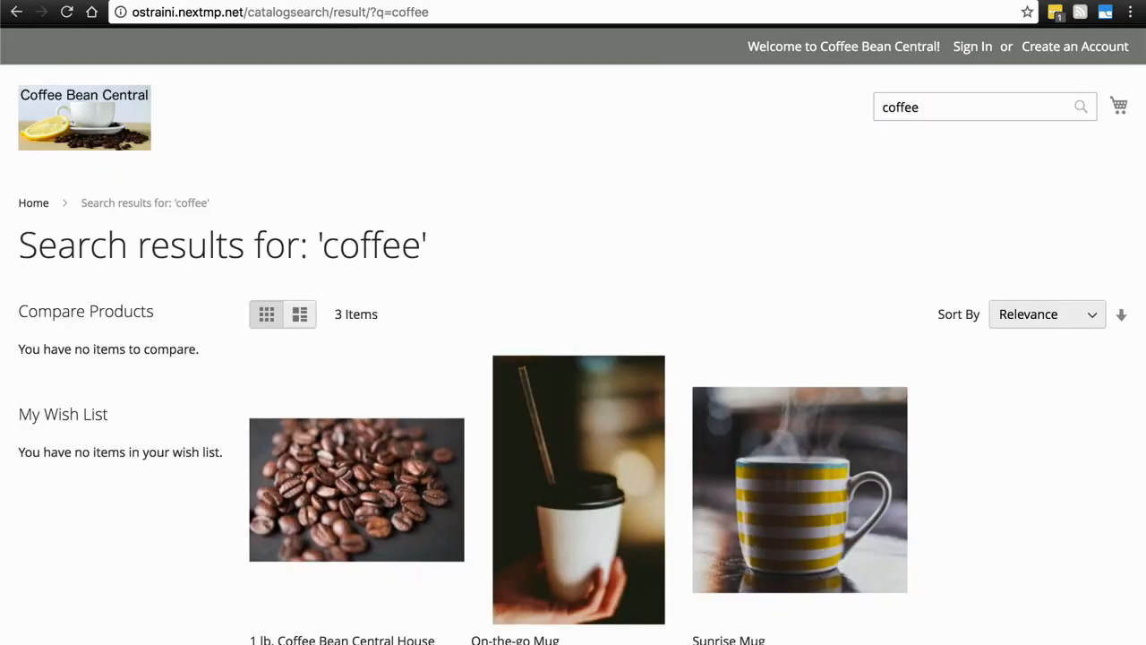
pyautogui.scroll(-3, 839, 134)
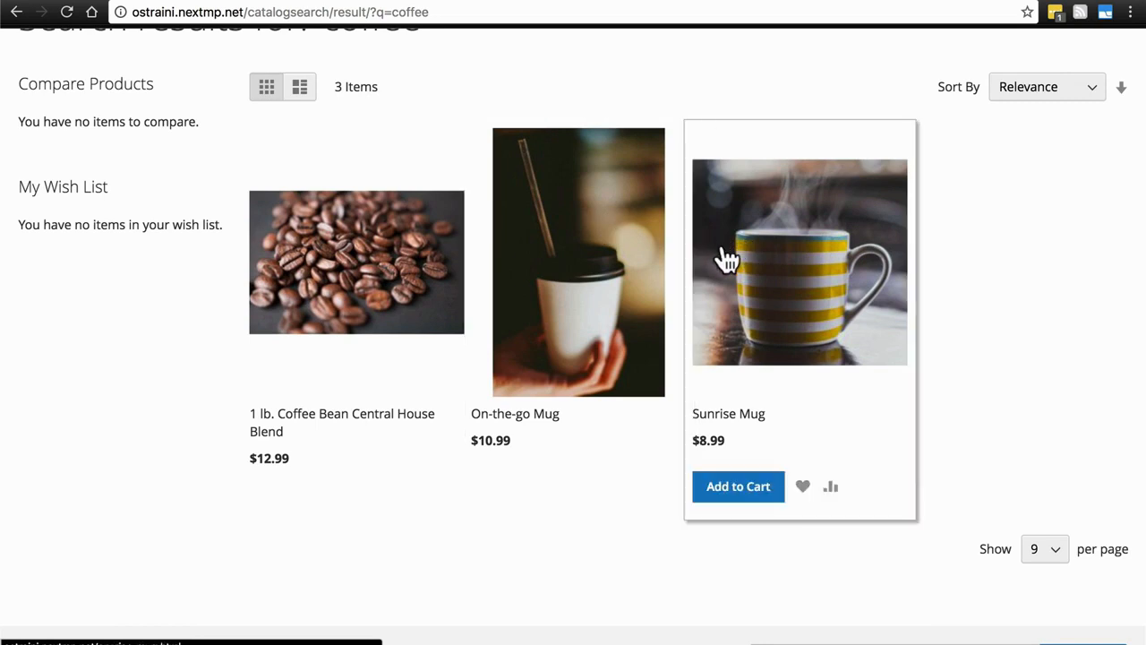
pyautogui.click(344, 252)
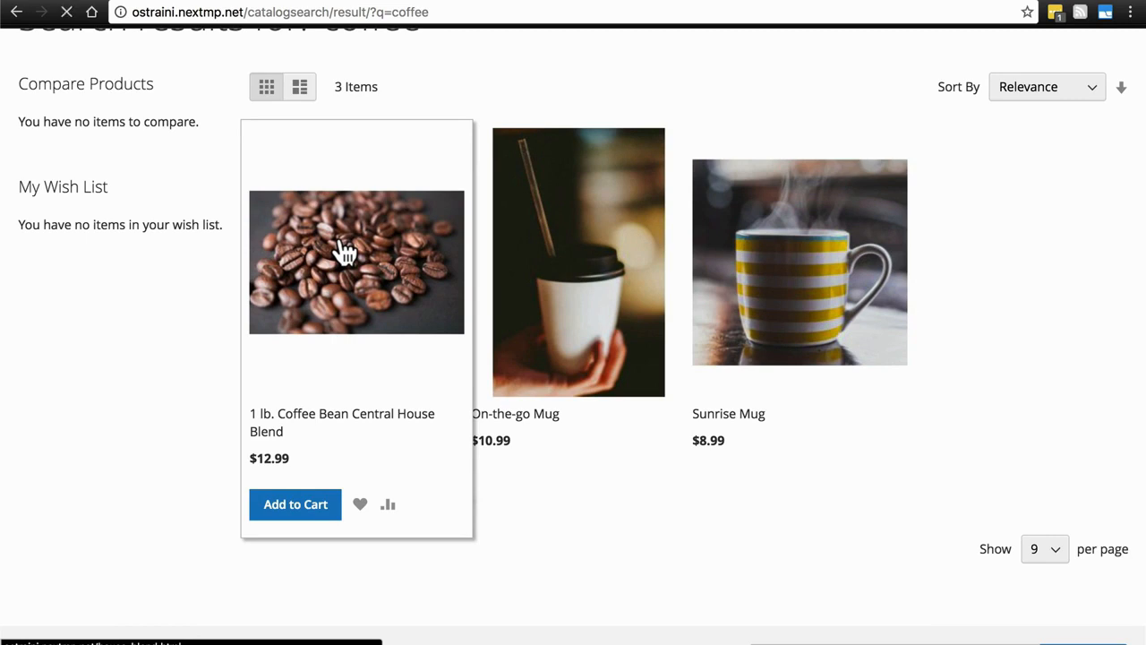
# Look over the House Blend's storefront page and set its Caffeinated? option to Yes.
pyautogui.scroll(-2, 343, 253)
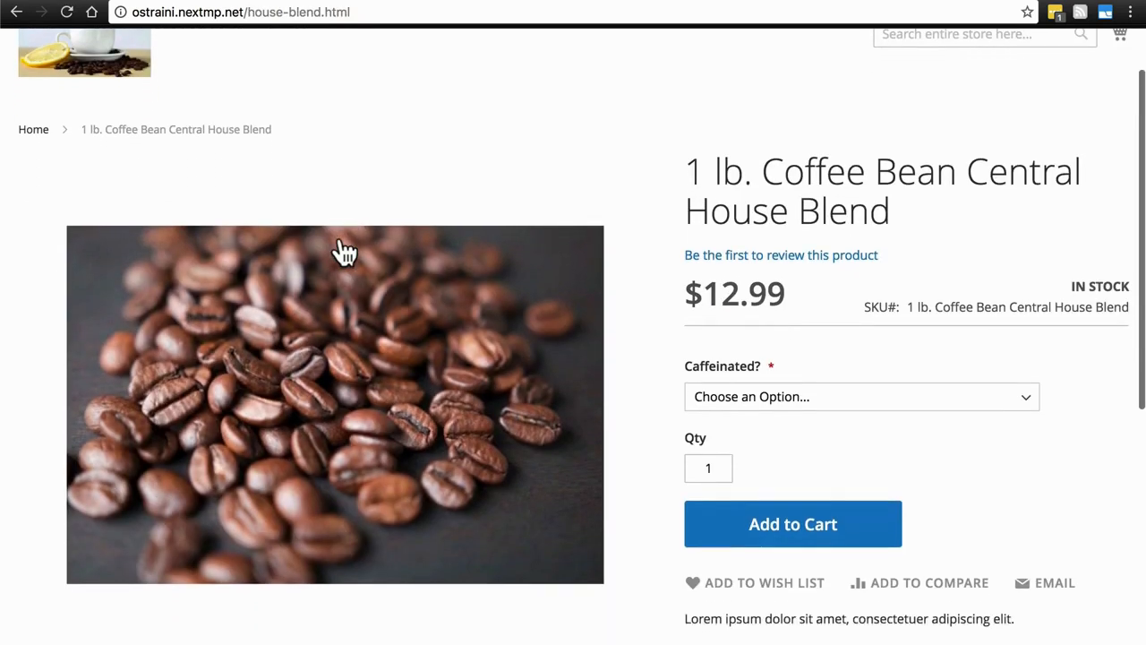
pyautogui.scroll(-5, 594, 225)
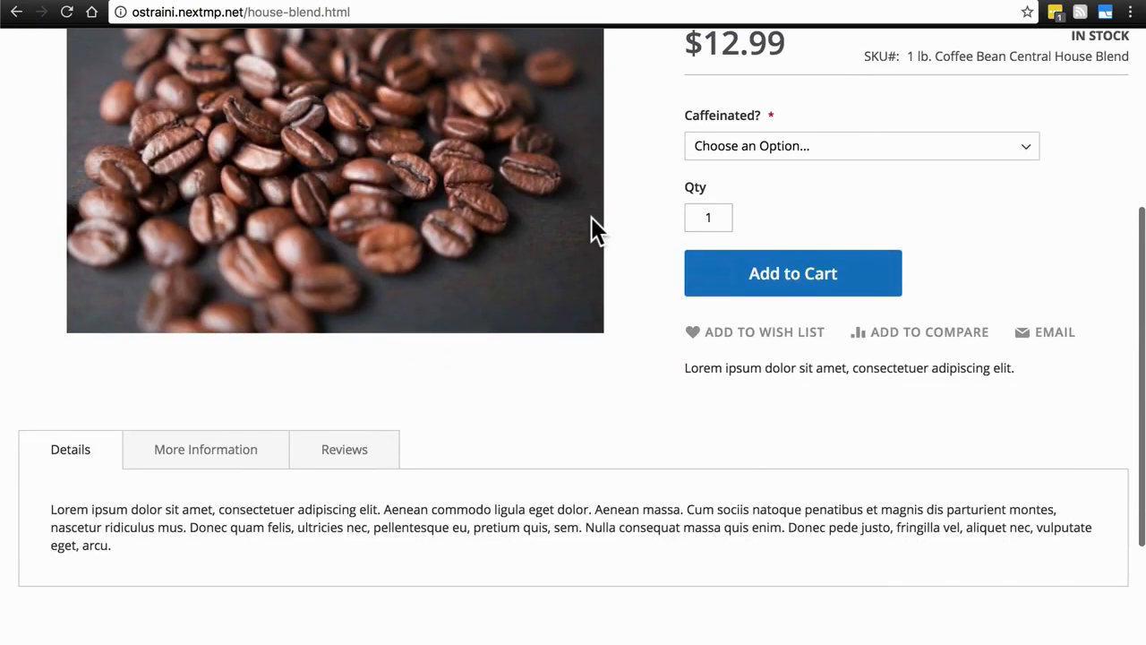
pyautogui.scroll(3, 593, 225)
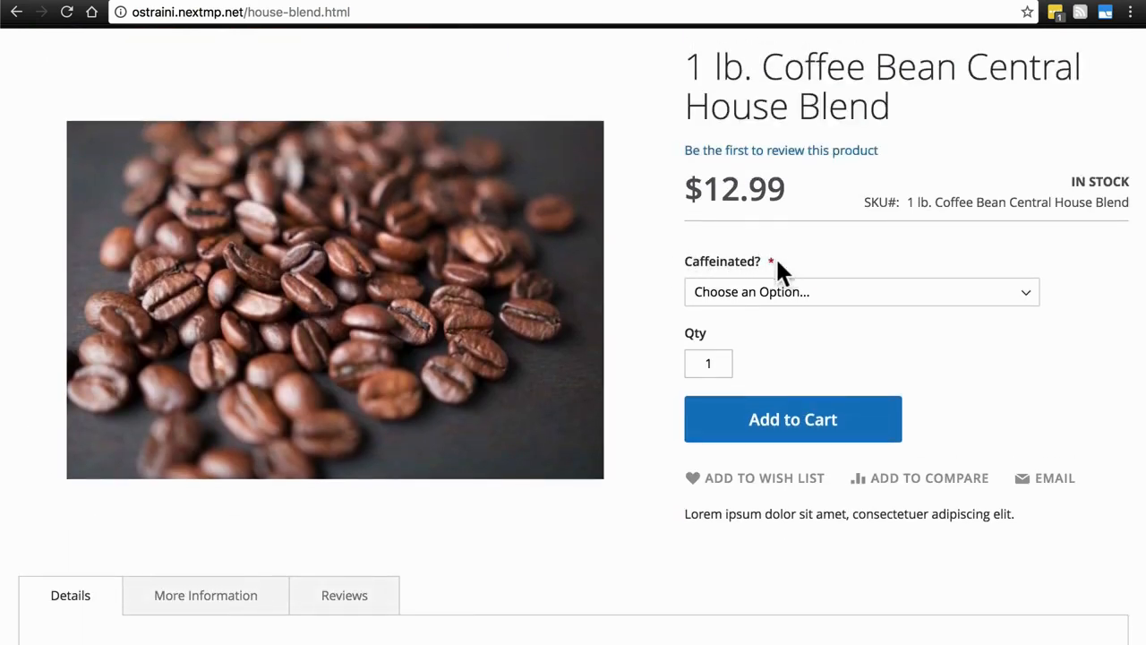
pyautogui.click(724, 285)
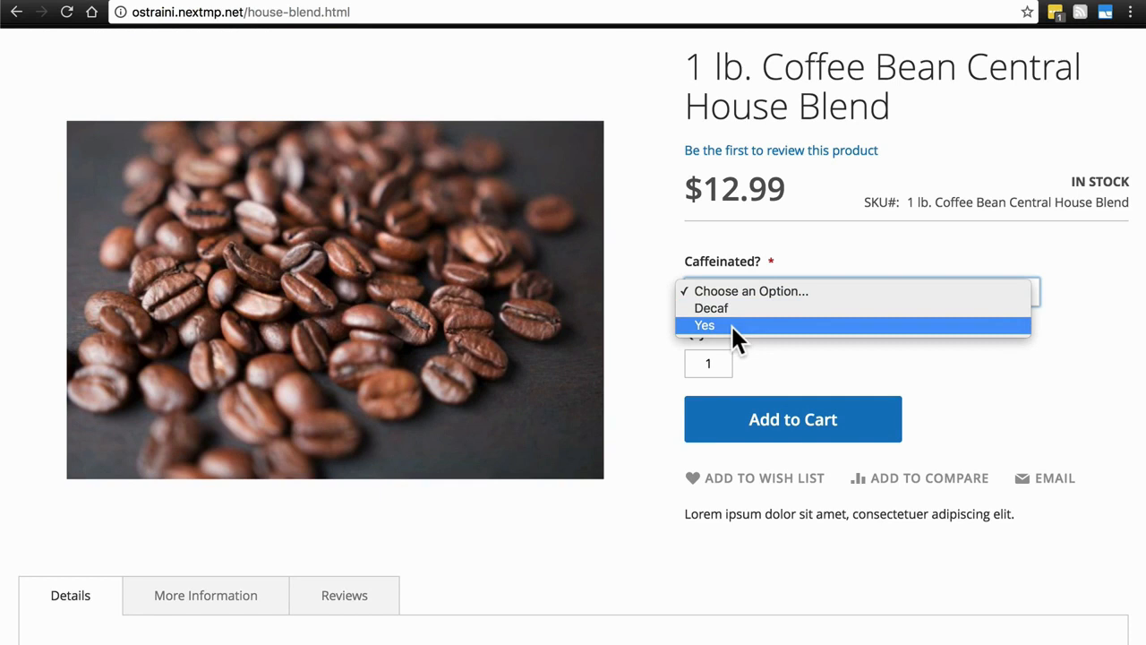
pyautogui.click(731, 324)
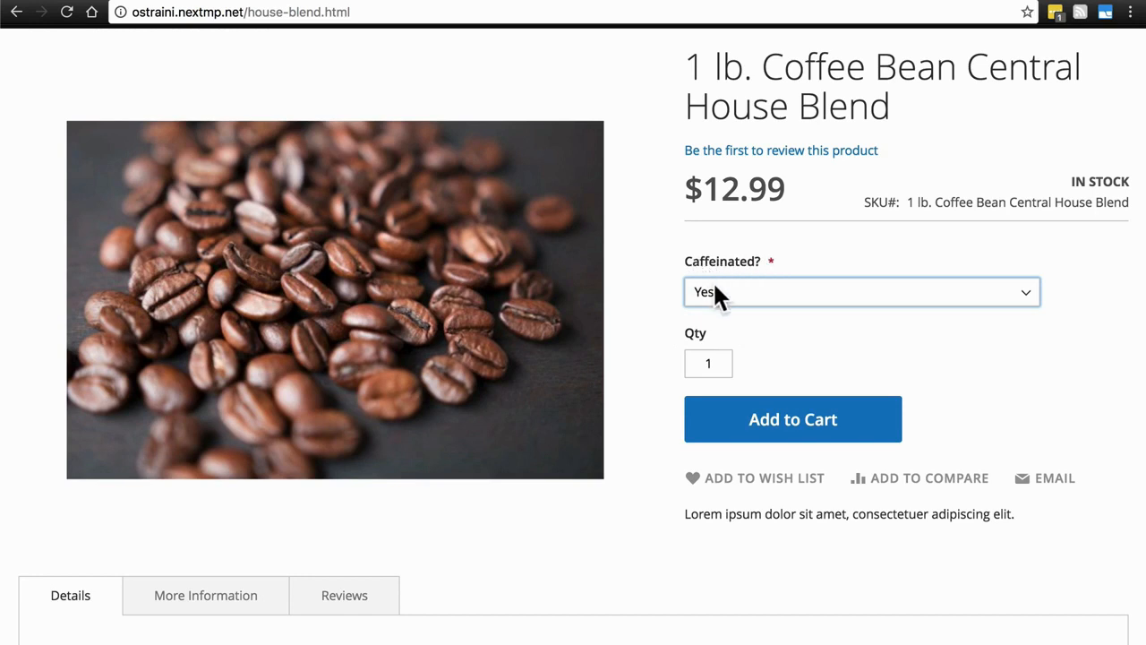
# Check the product's More Information details and its available Caffeinated? choices, keeping Yes selected.
pyautogui.scroll(-4, 537, 346)
pyautogui.click(219, 405)
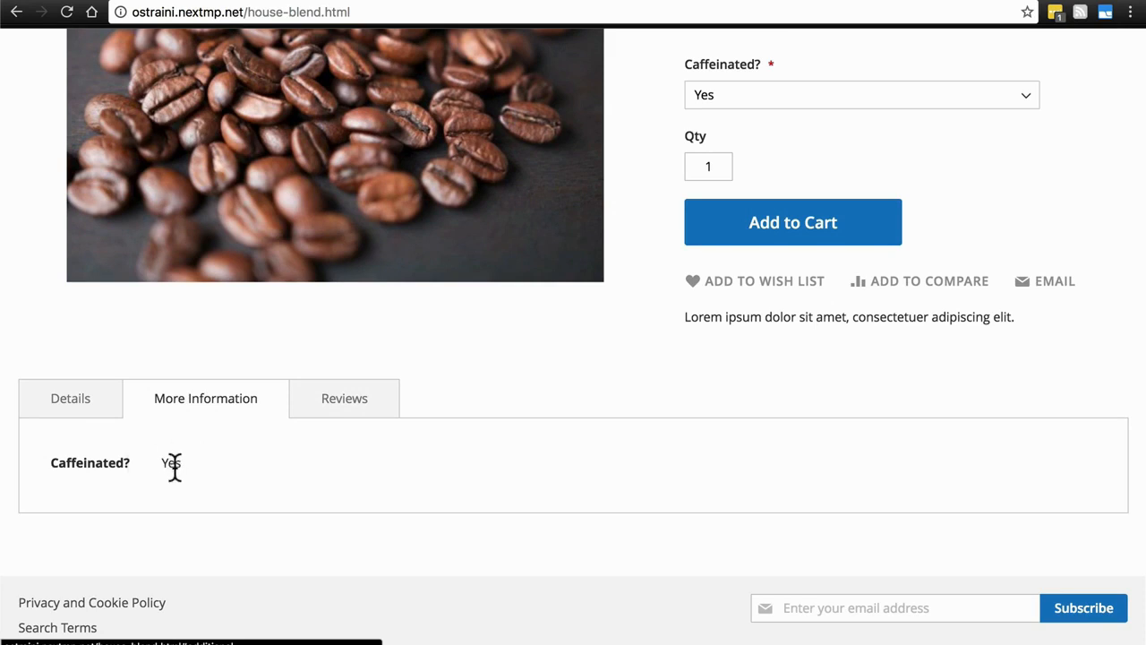
pyautogui.scroll(3, 471, 336)
pyautogui.click(709, 237)
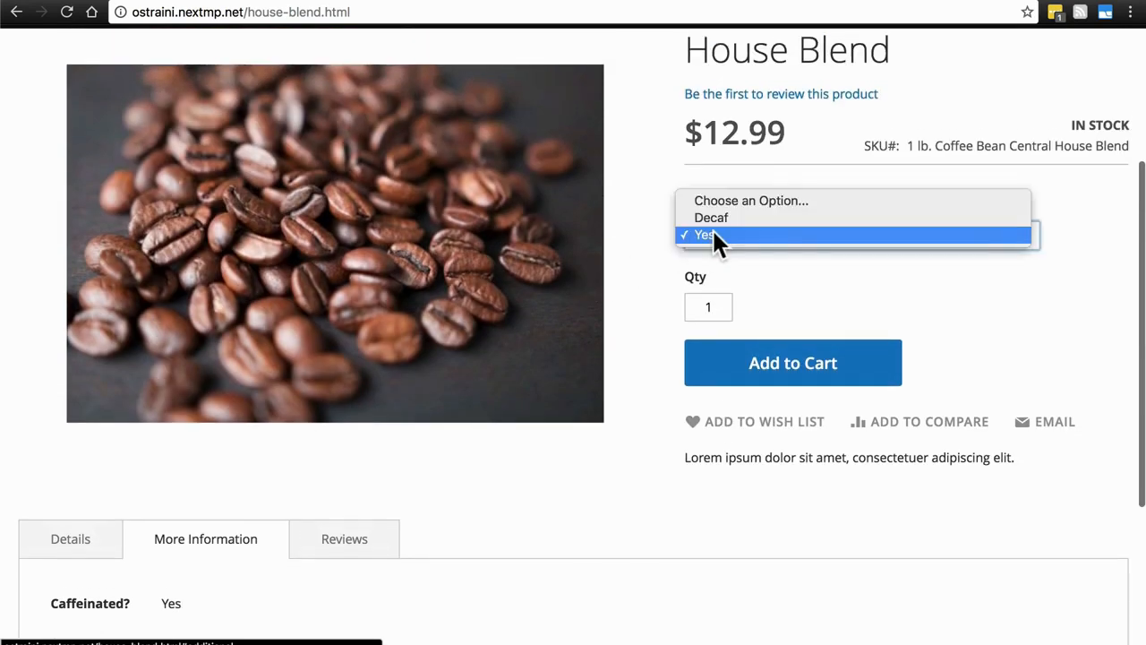
pyautogui.click(719, 236)
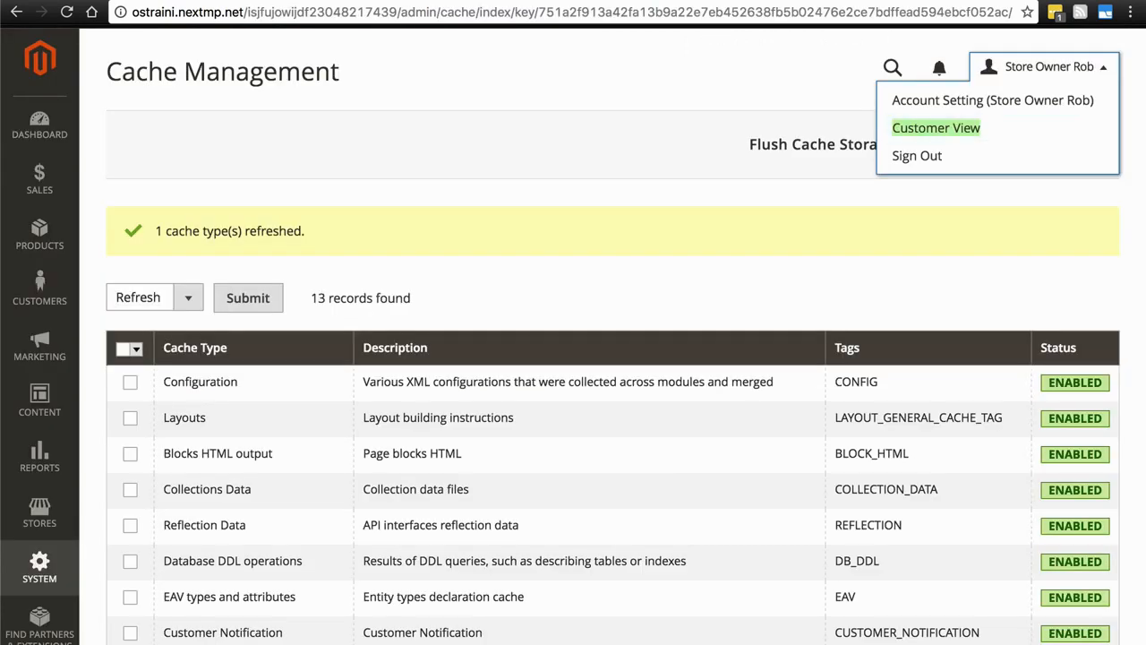
# Return to the admin tab and examine the House Blend's configurable product and its Decaf and Yes variations in the product catalog.
pyautogui.click(510, 162)
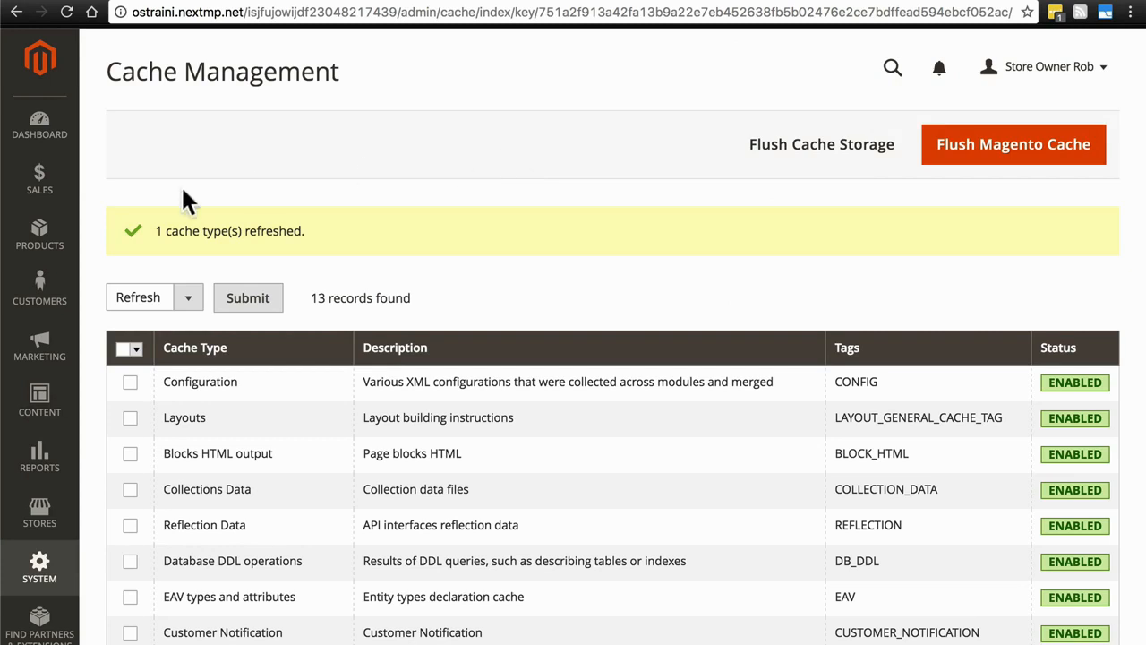
pyautogui.click(42, 251)
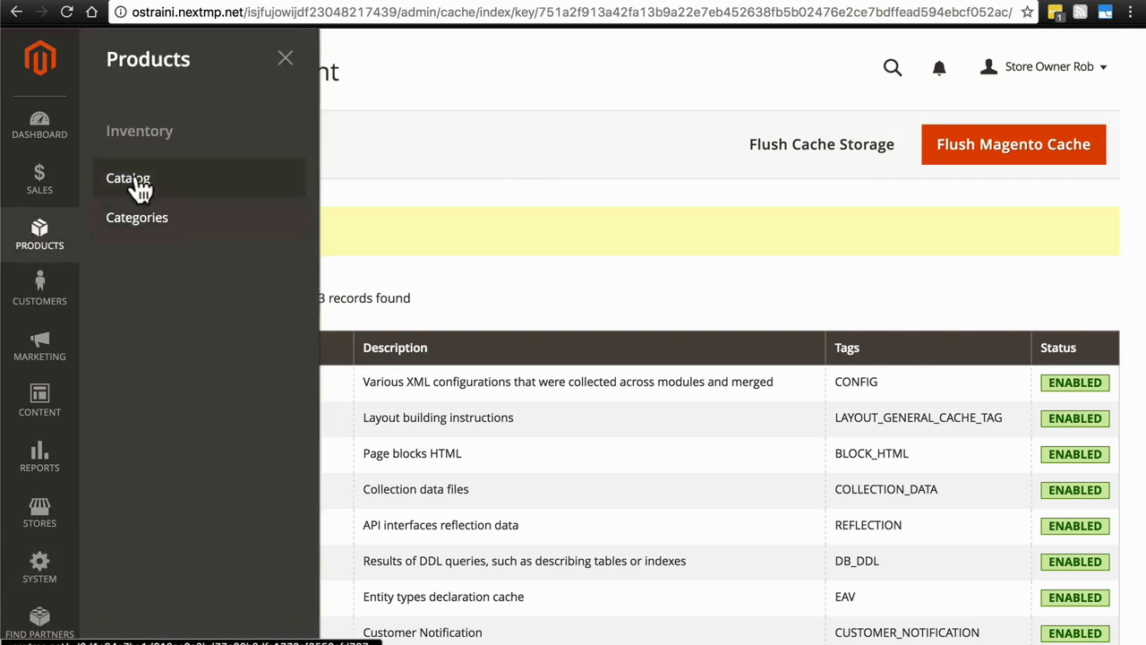
pyautogui.click(139, 182)
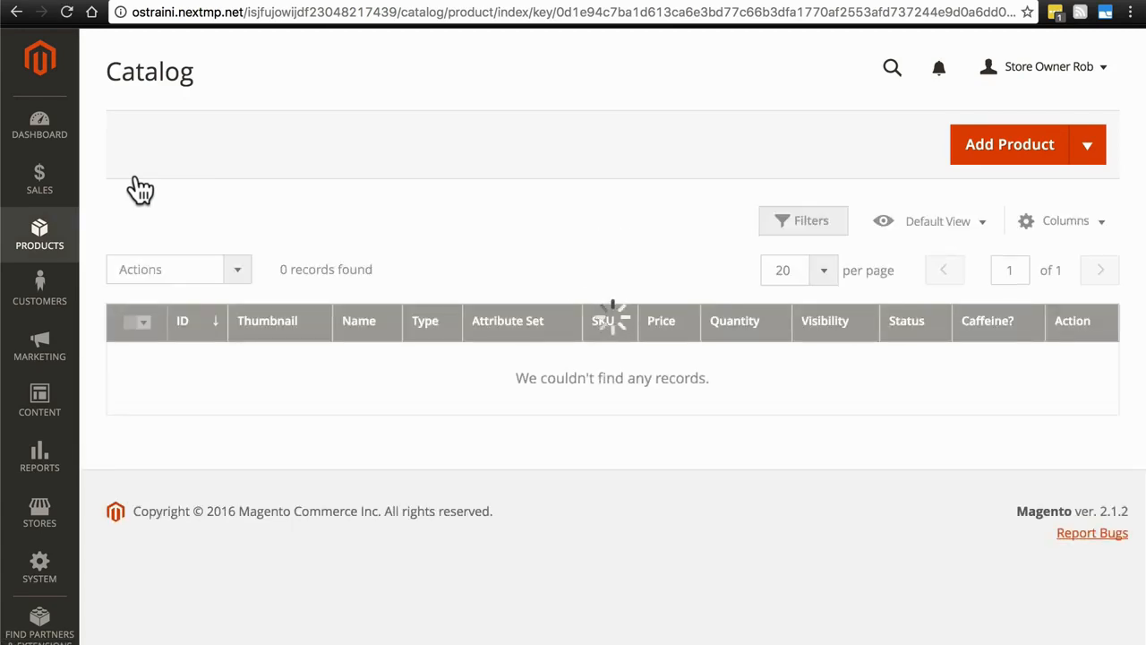
pyautogui.scroll(-3, 407, 161)
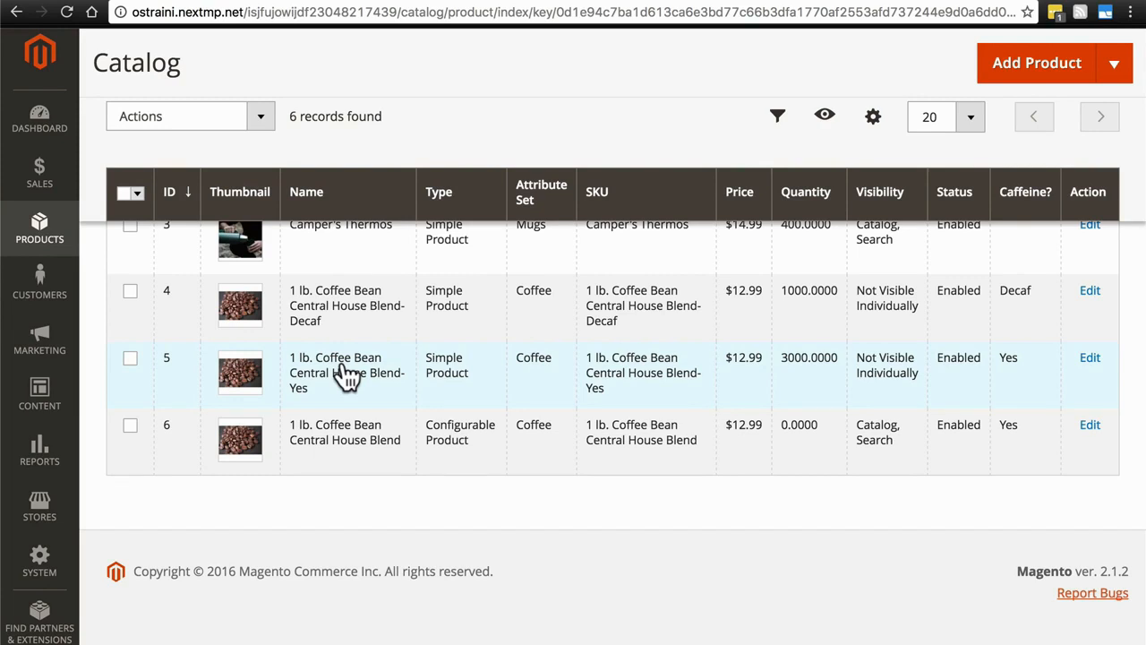
pyautogui.scroll(1, 348, 376)
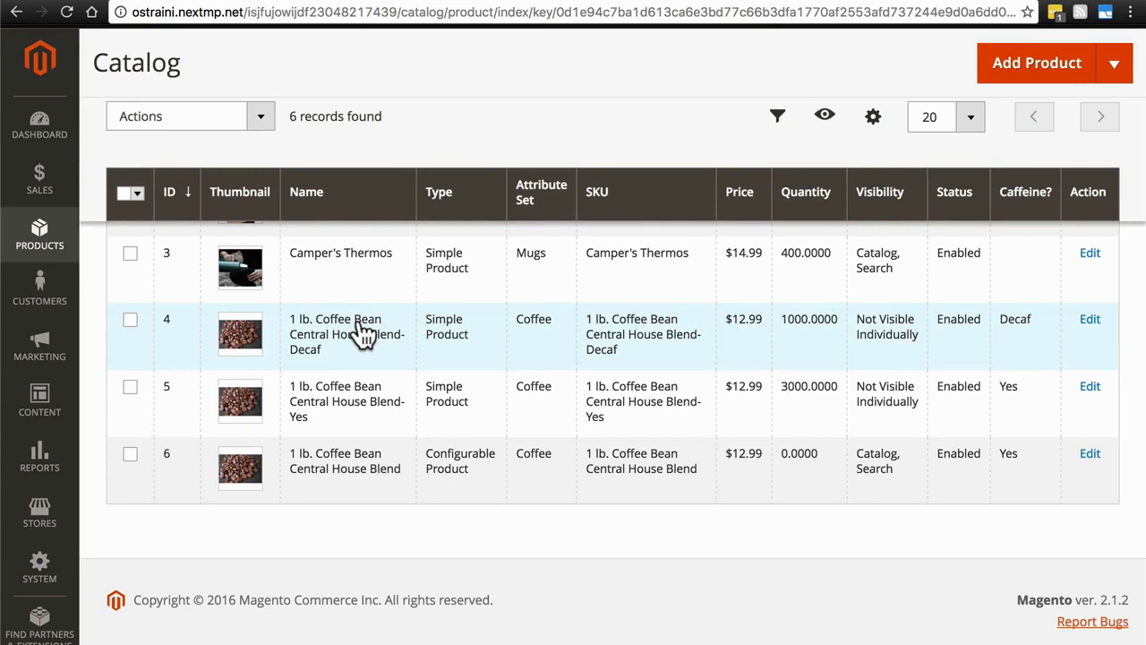
pyautogui.scroll(-1, 362, 333)
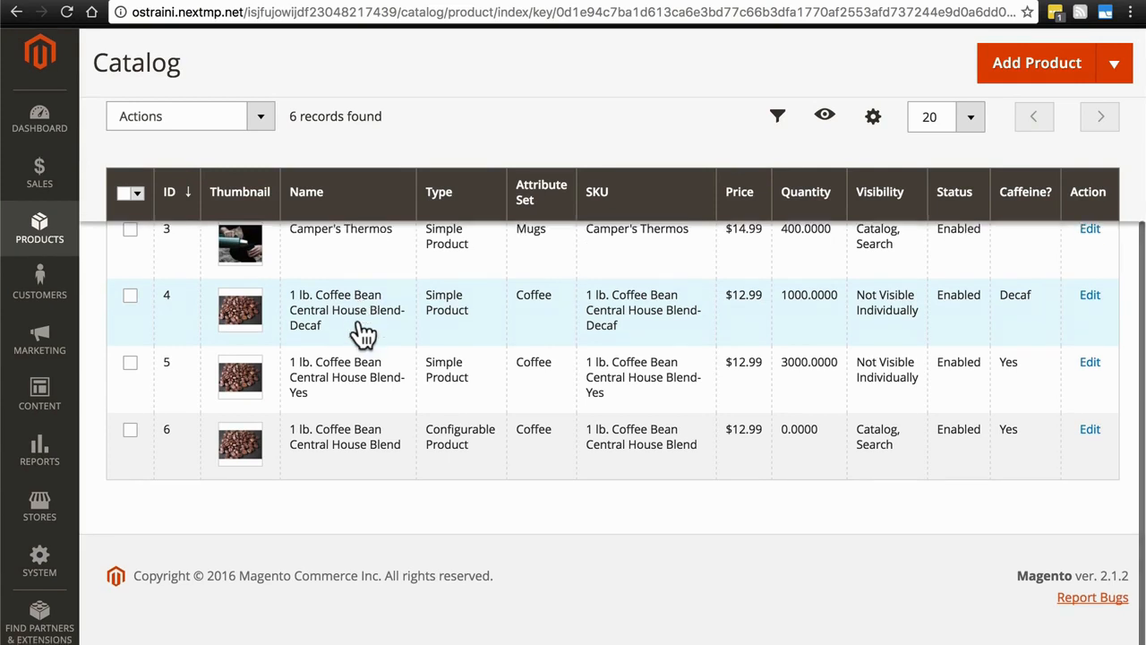